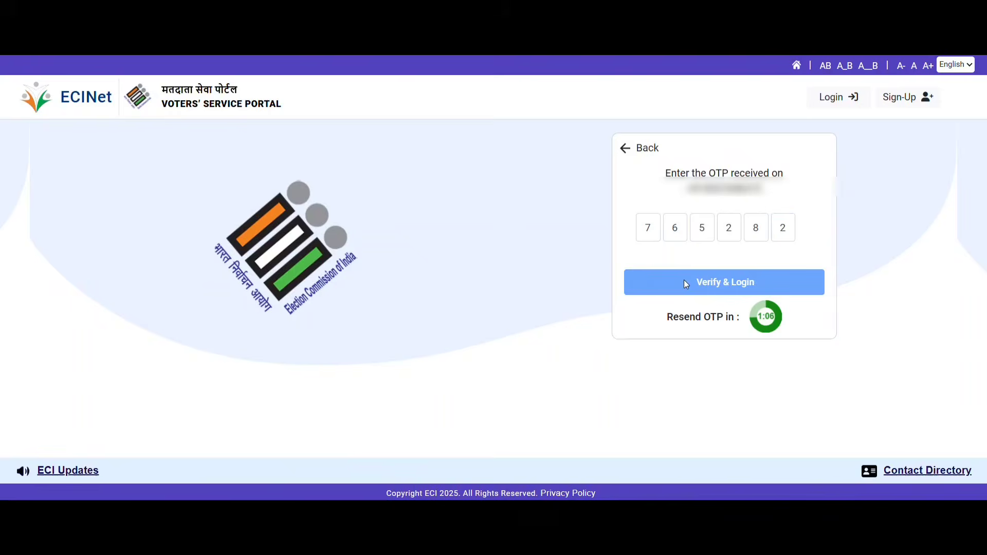
Submit the six-digit OTP to log in to the Voters' Service Portal.
left_click(684, 281)
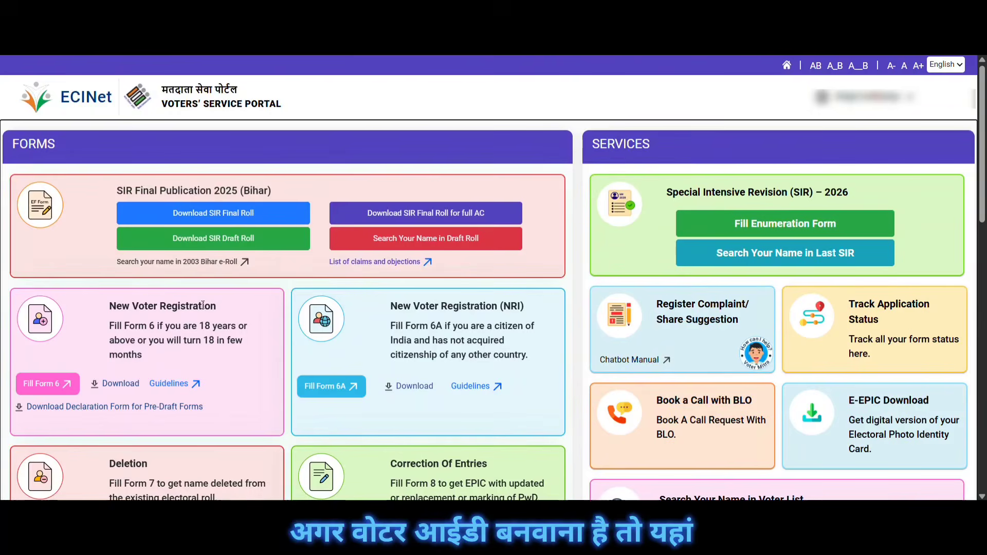
Start a new Form 6 registration, keeping the form language as English.
left_click(42, 386)
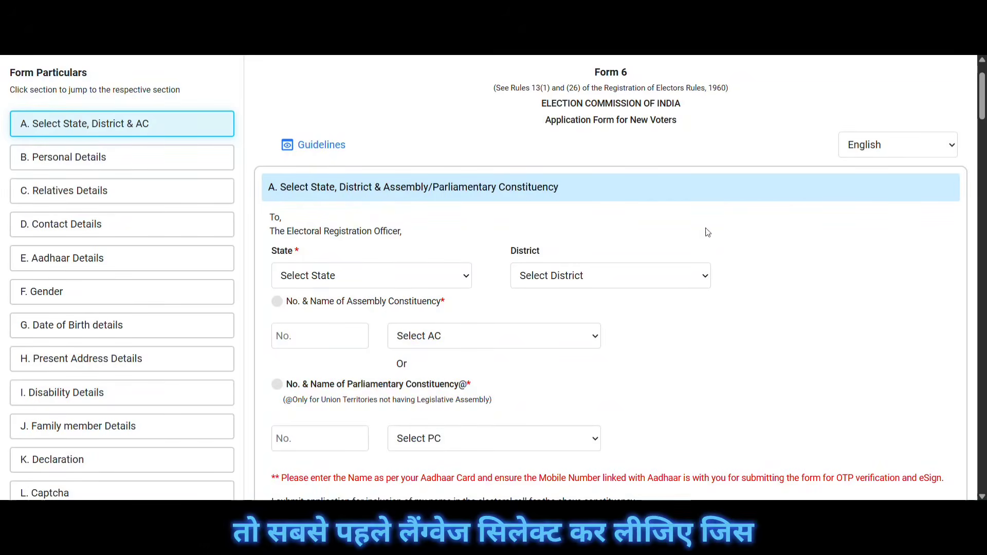
left_click(952, 145)
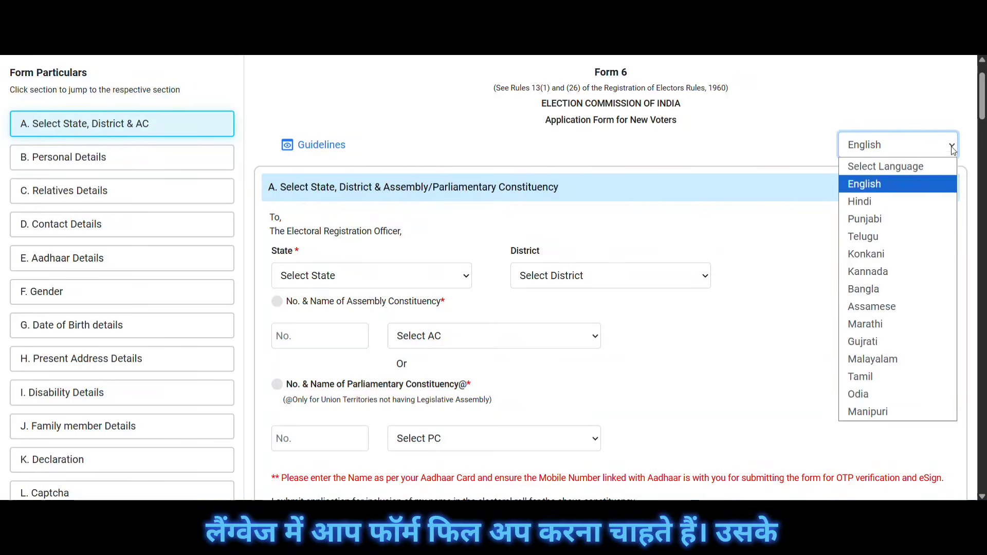
left_click(764, 157)
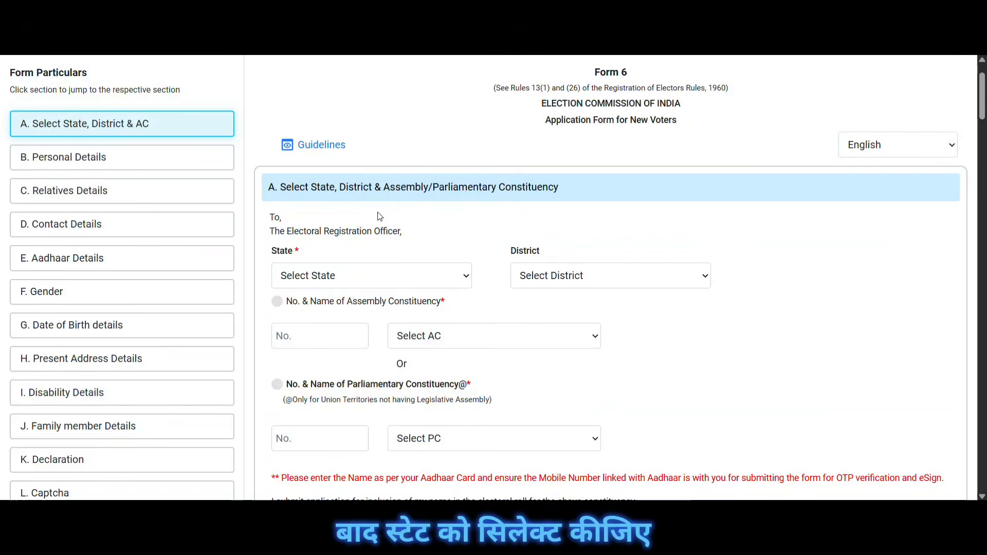
Select state Gujarat, district Bhavnagar and constituency 105 Bhavnagar West, then continue.
left_click(470, 278)
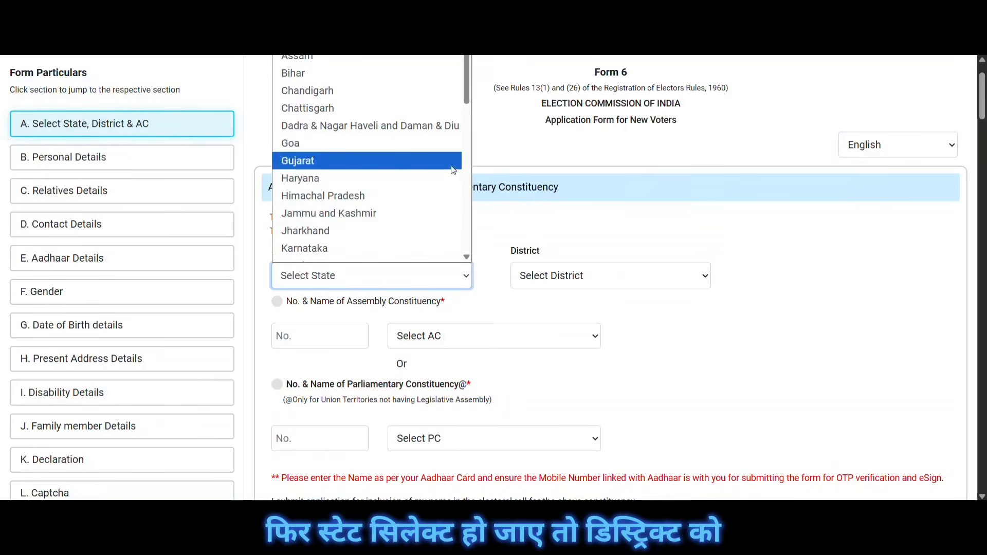
left_click(451, 162)
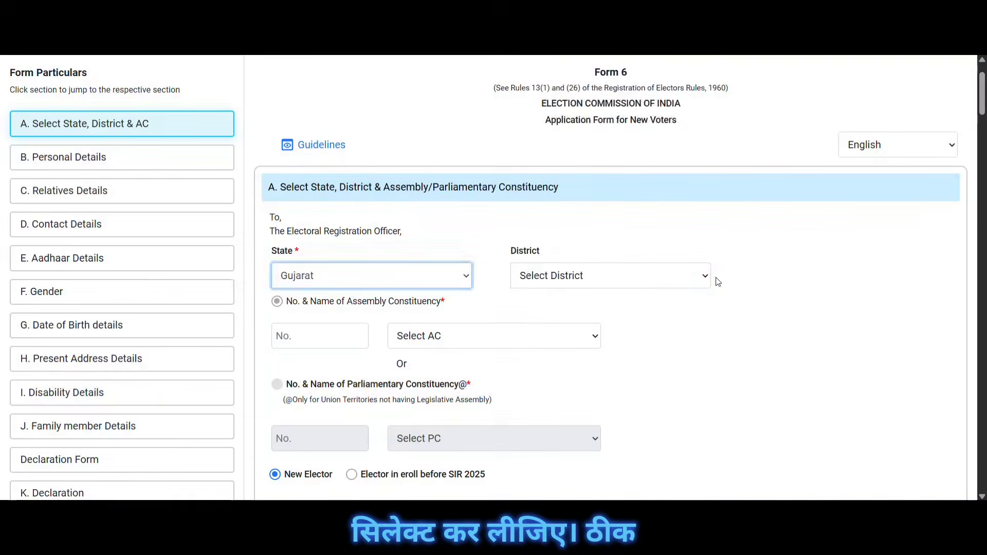
left_click(706, 281)
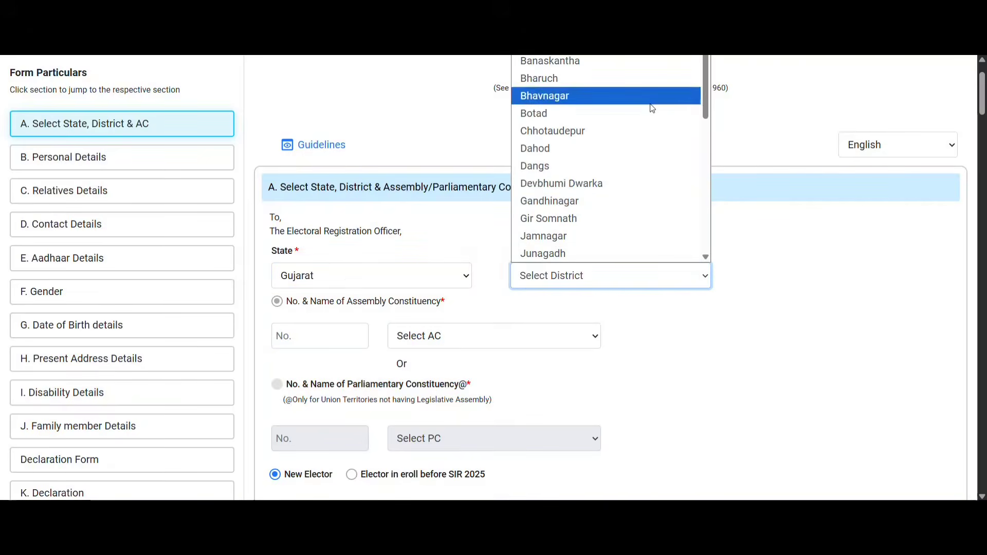
left_click(650, 104)
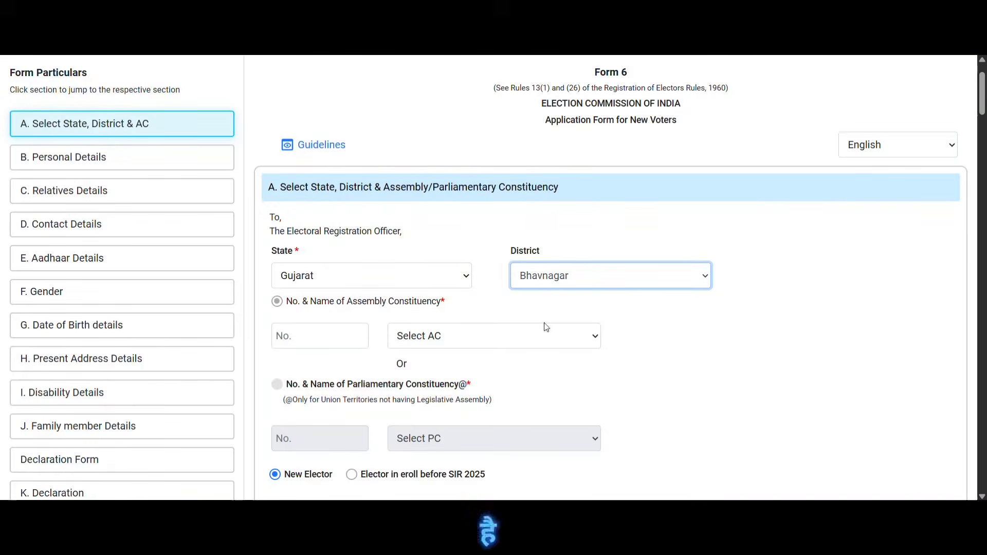
left_click(588, 341)
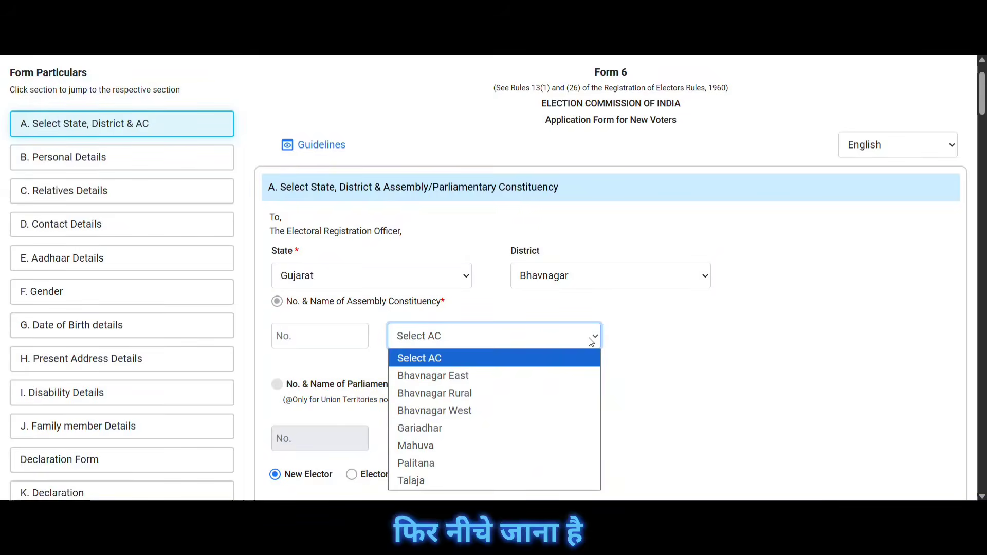
left_click(569, 412)
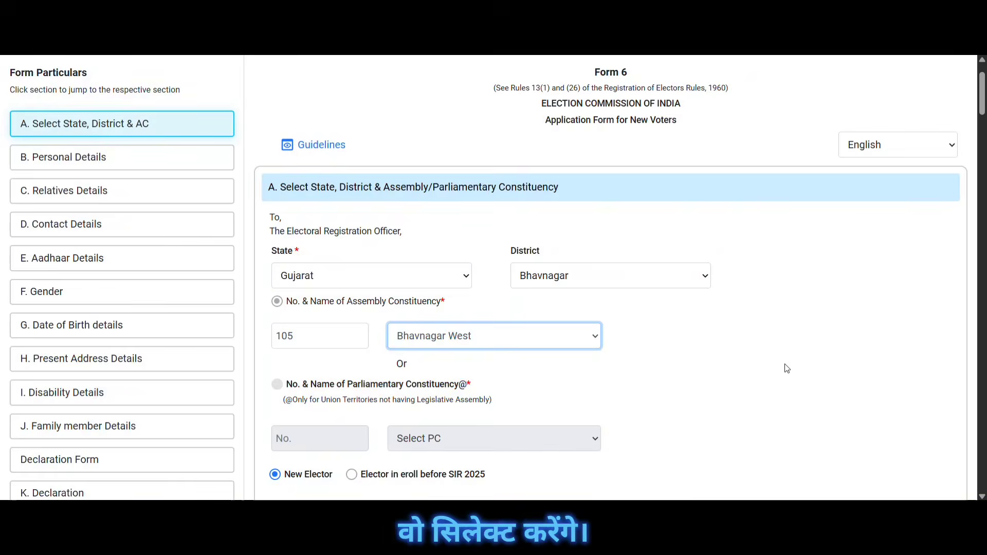
scroll(786, 368, "down", 5)
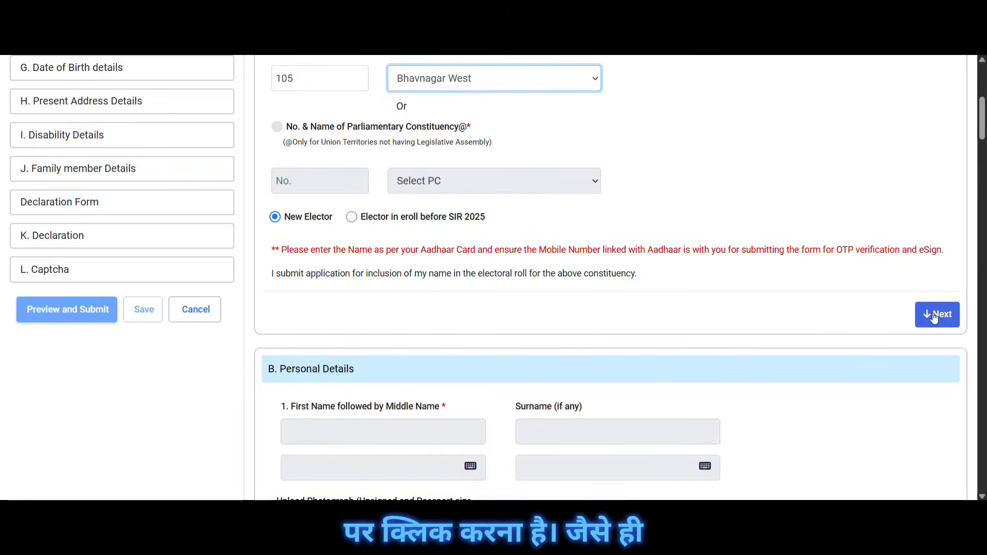
scroll(826, 328, "up", 4)
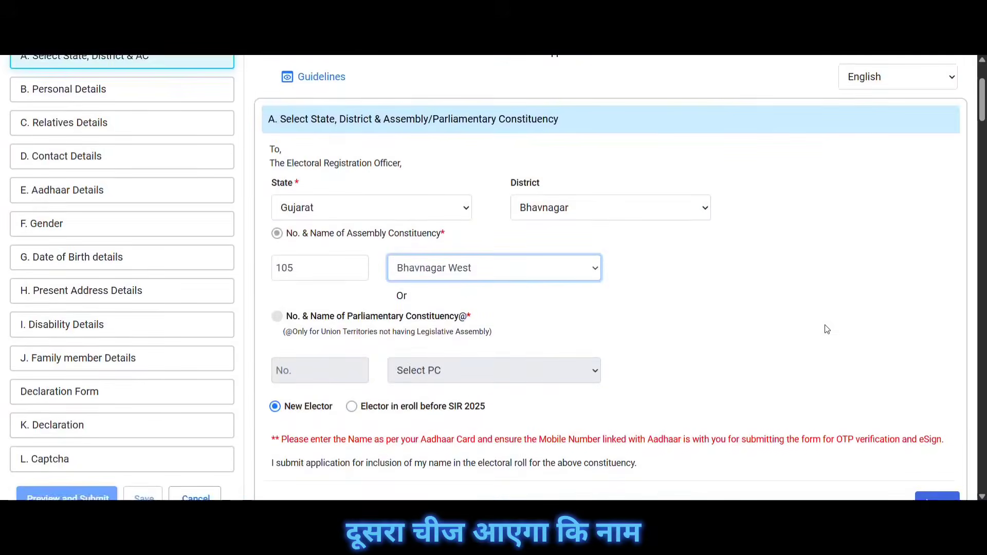
scroll(826, 329, "down", 4)
left_click(922, 315)
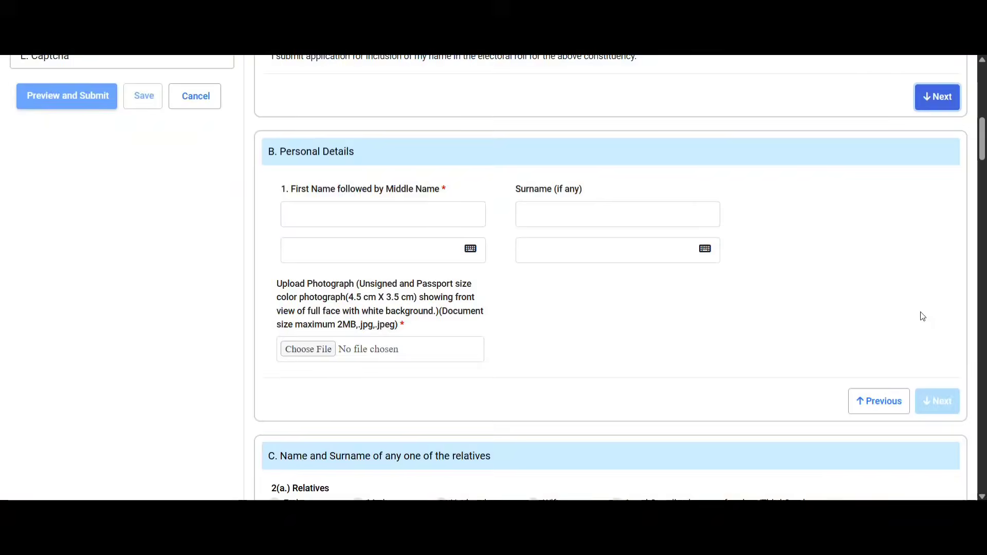
Enter the applicant's first name and surname, accepting the suggested Gujarati surname.
left_click(353, 216)
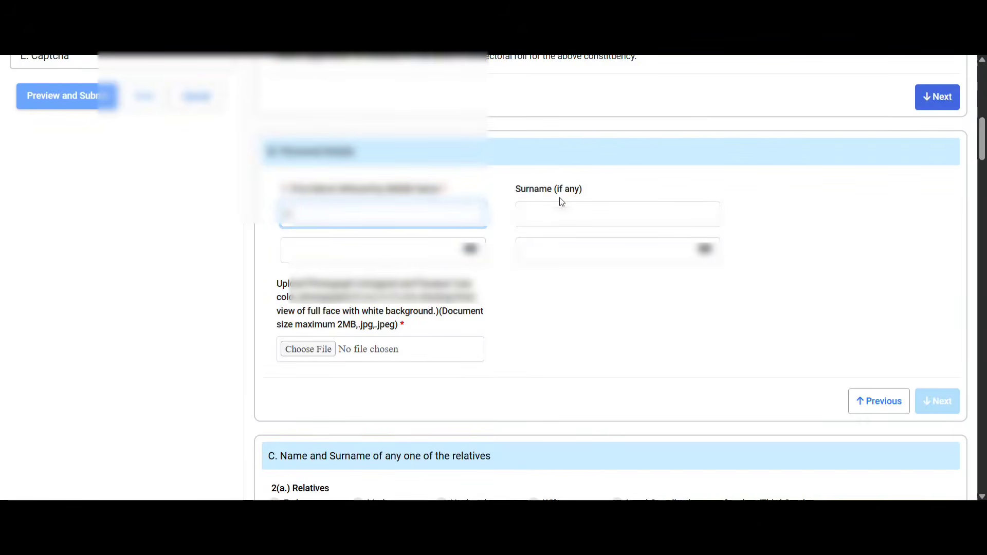
type("bhish")
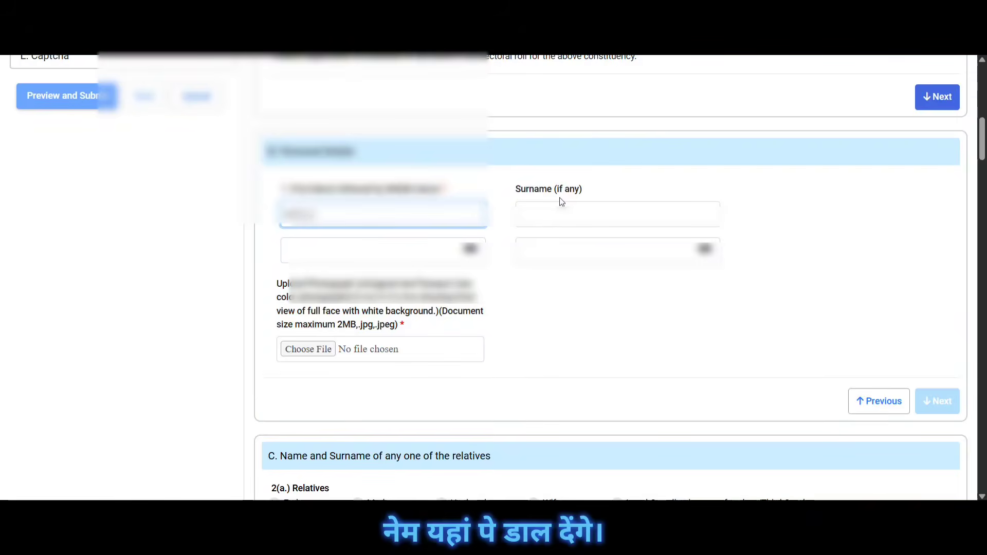
type("????????")
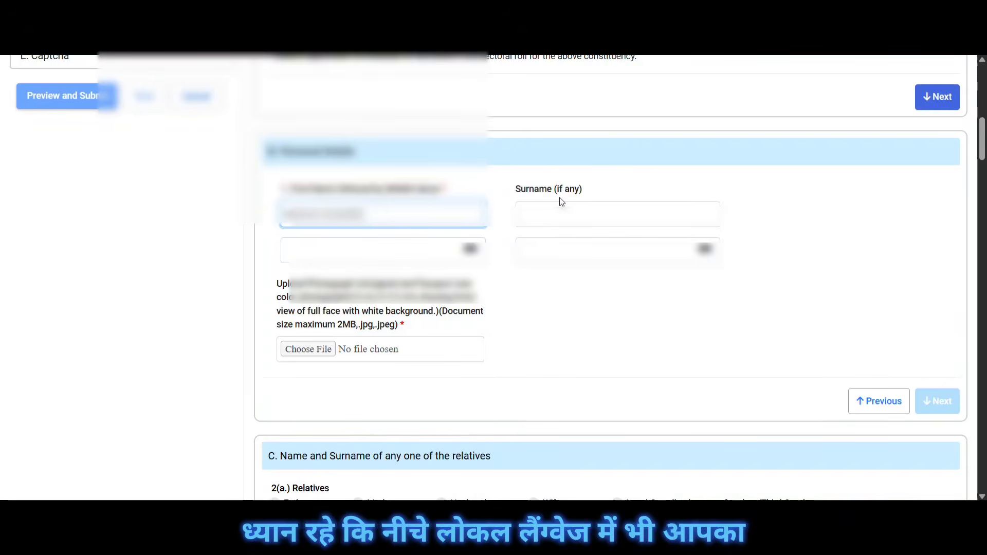
type("???????")
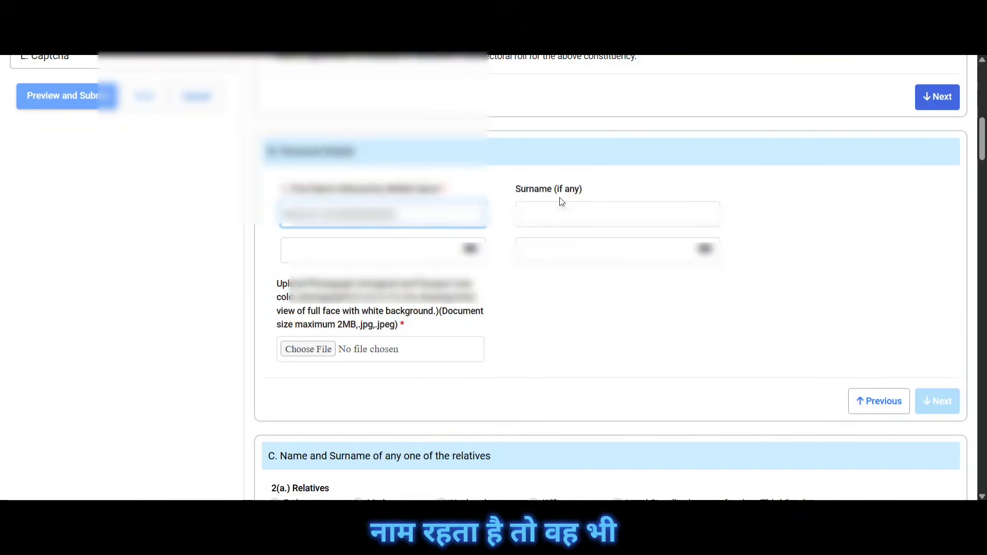
key("Tab")
key("Tab")
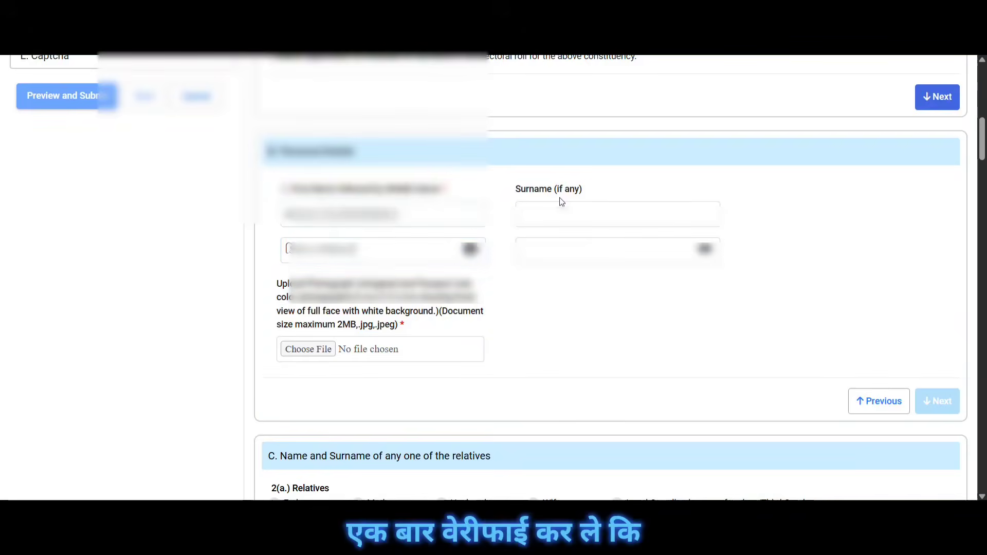
type("????")
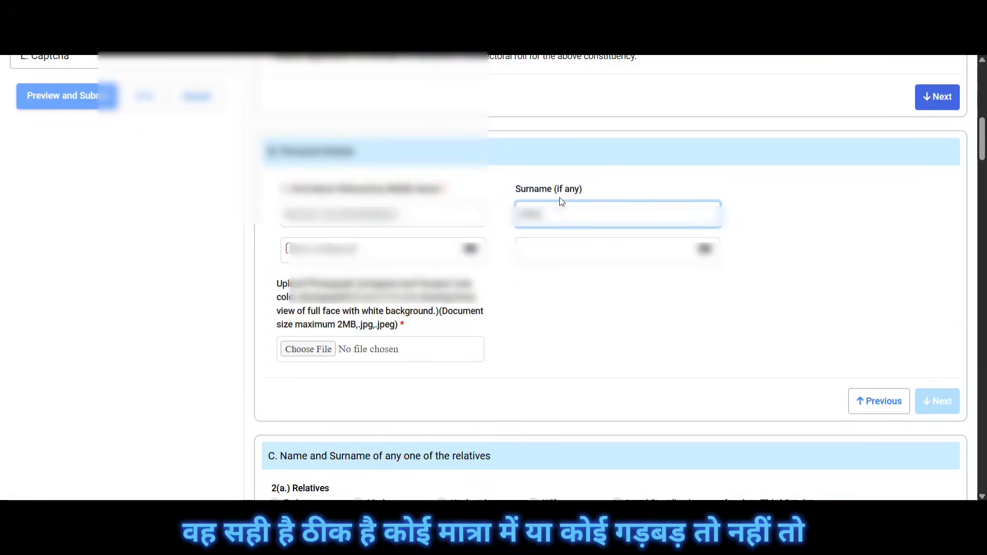
key("Tab")
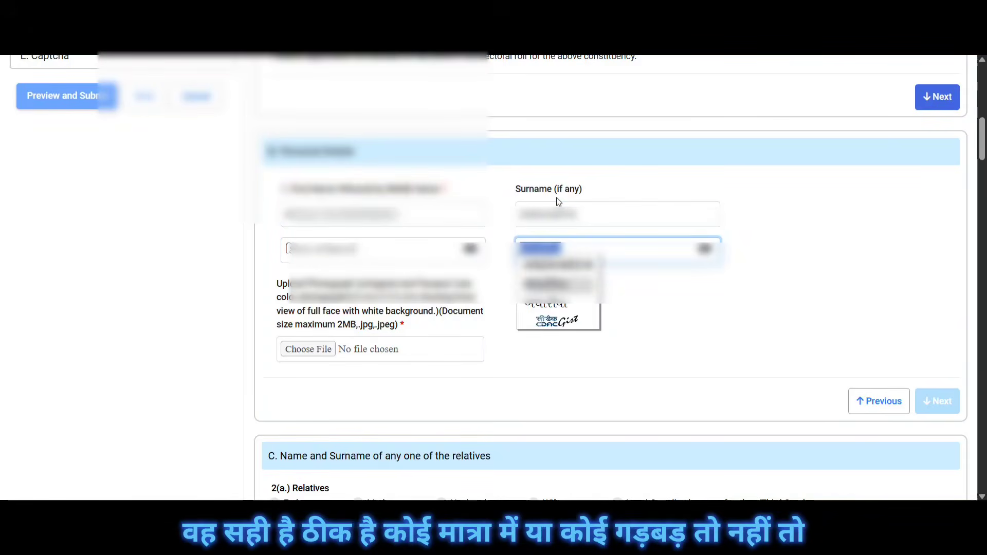
left_click(564, 306)
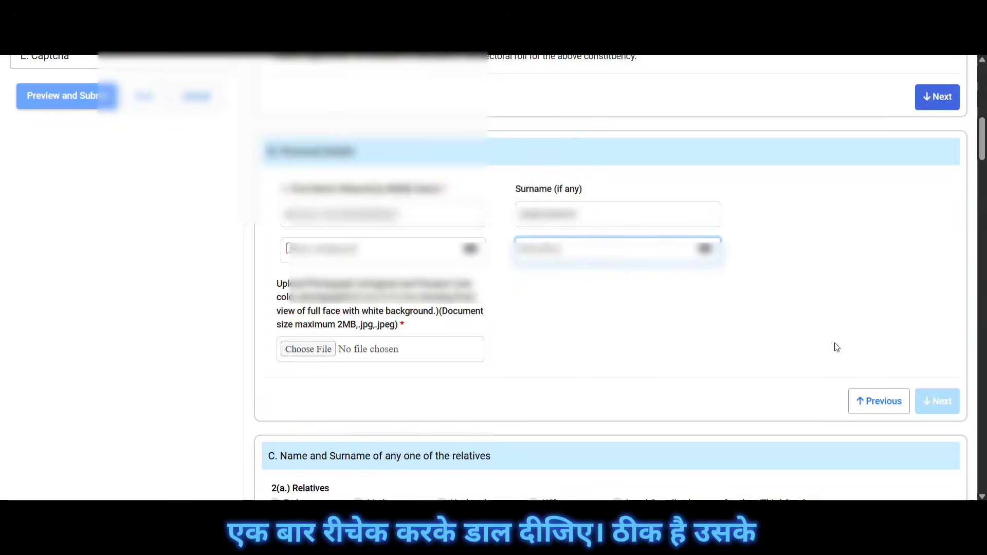
Upload and crop the applicant's portrait photo, confirming the face-detection message.
left_click(308, 349)
scroll(291, 172, "down", 5)
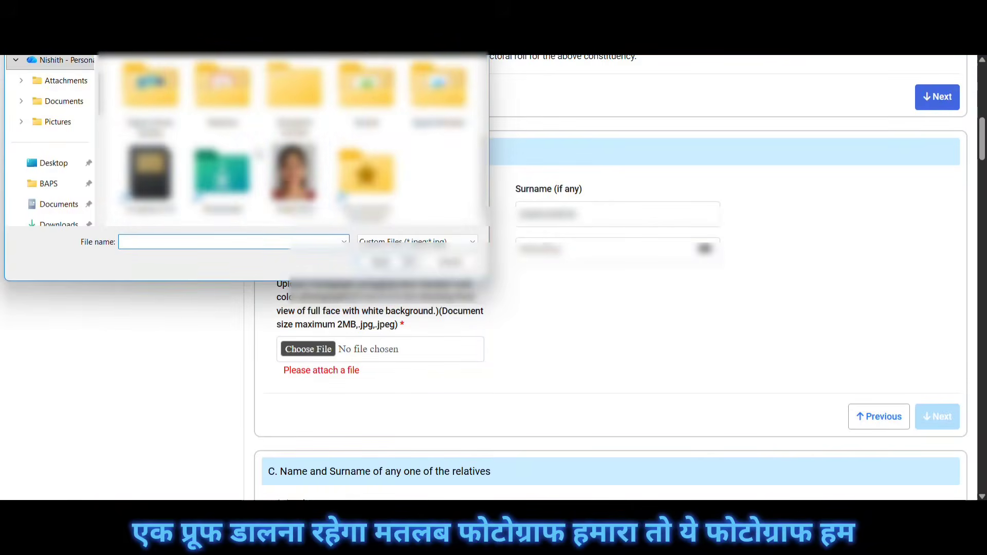
left_click(289, 176)
left_click(385, 261)
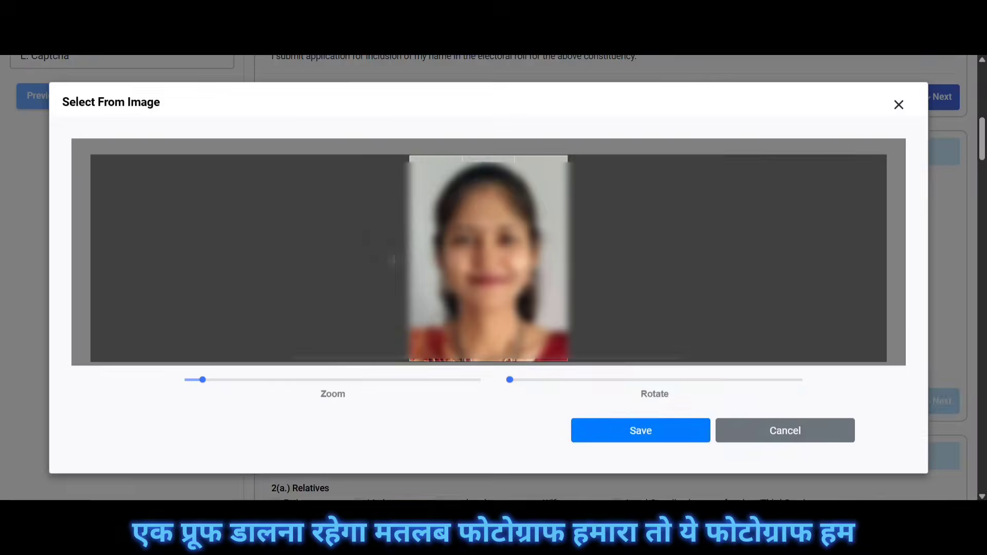
left_click(637, 431)
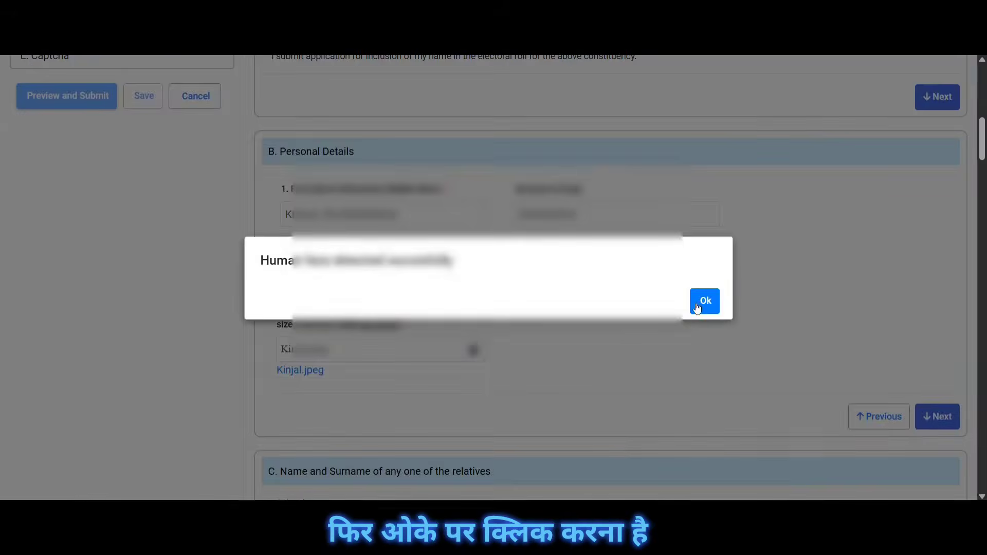
left_click(698, 304)
left_click(937, 417)
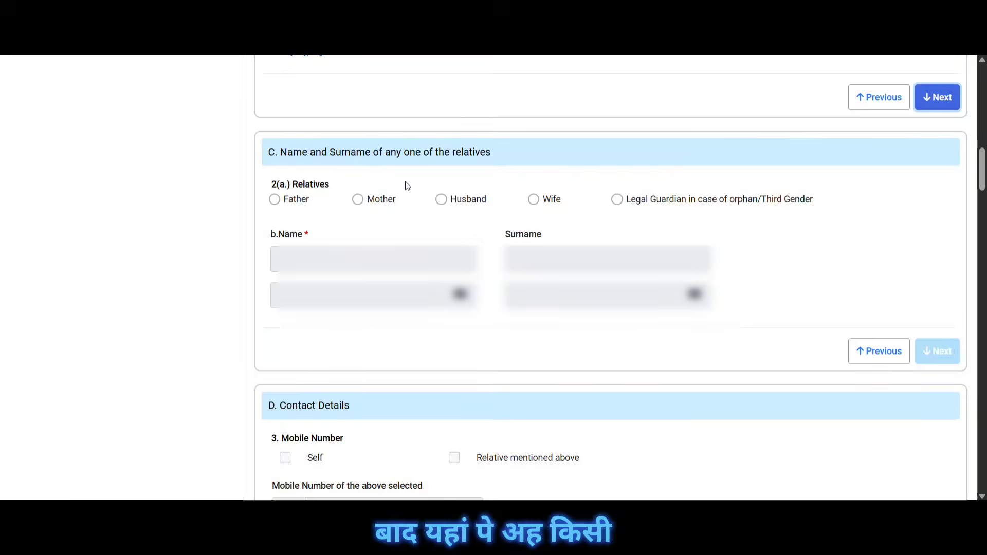
Choose Husband as the relative and enter the husband's name with its suggested spelling.
left_click(441, 200)
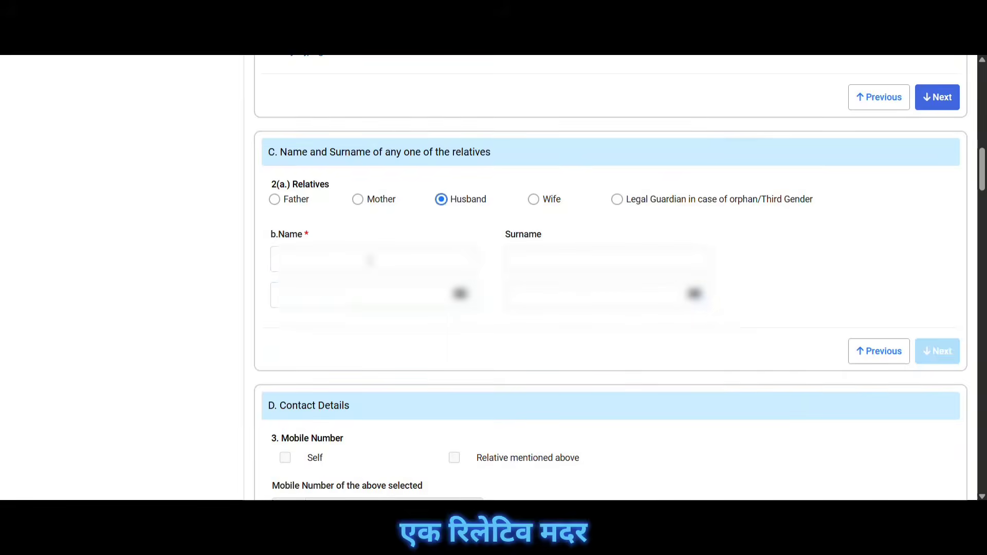
left_click(365, 254)
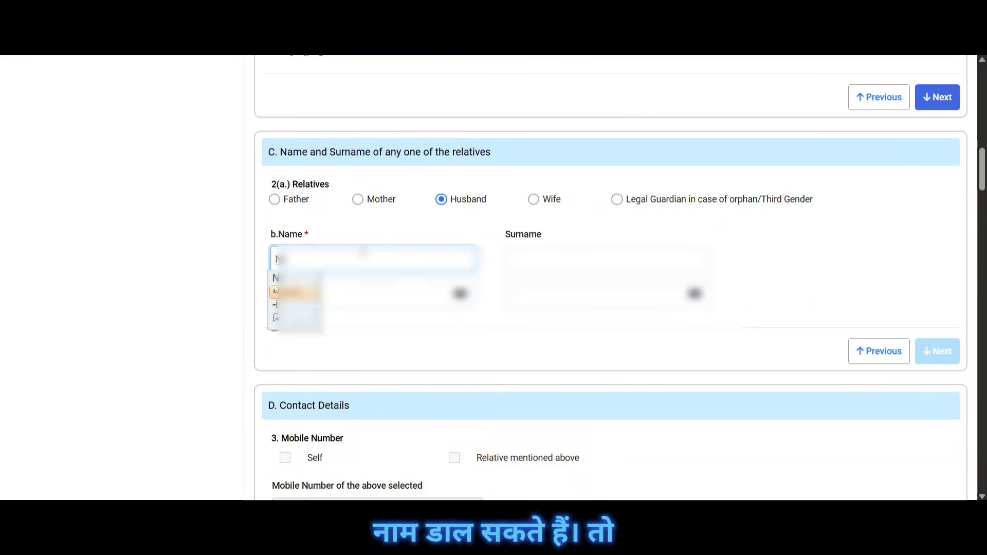
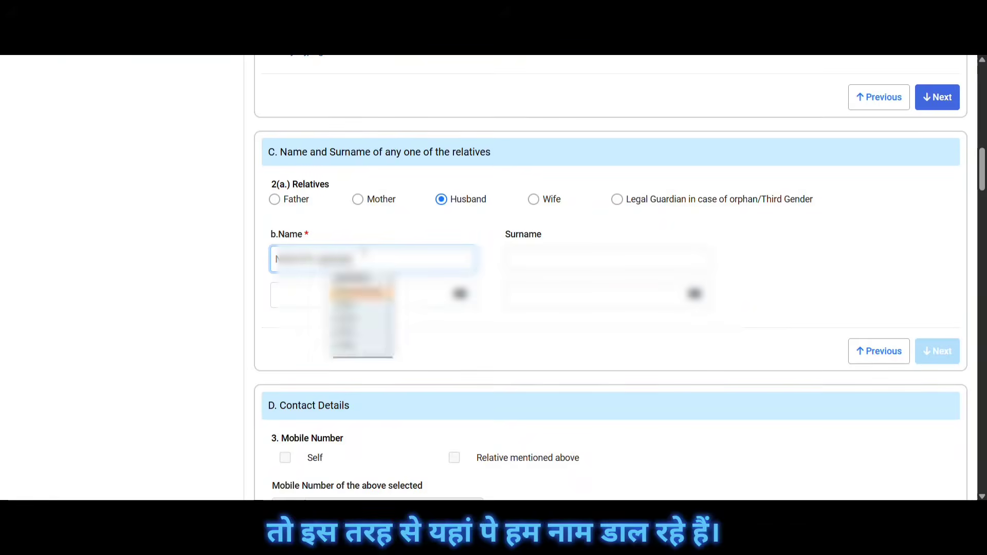
key("Up")
key("Return")
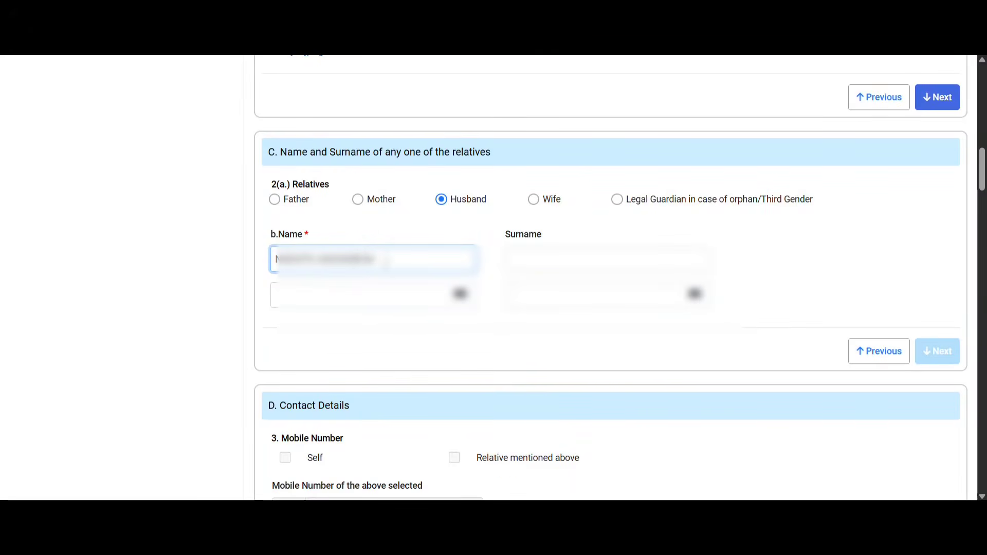
key("BackSpace")
type("a")
key("Return")
key("Tab")
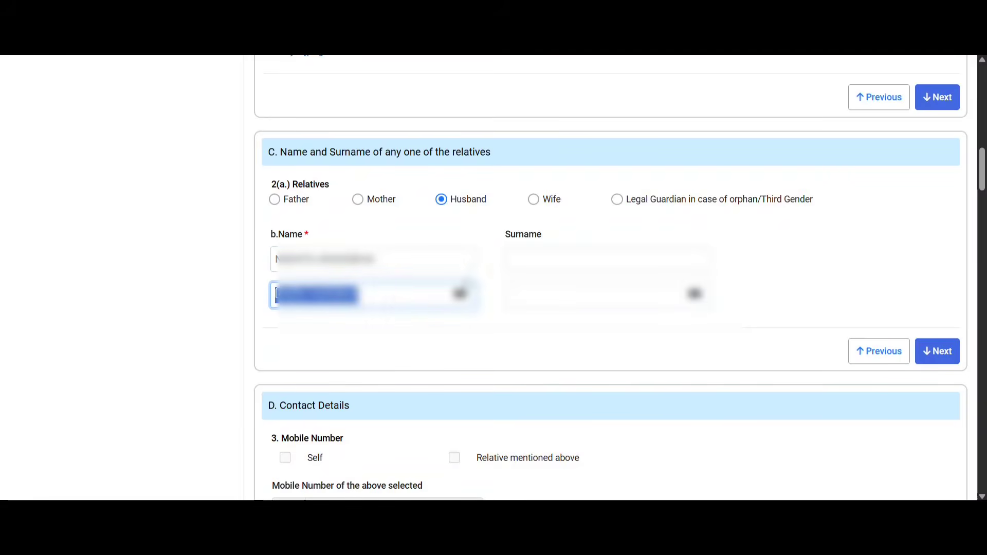
Enter the husband's surname in both English and Gujarati fields.
left_click(554, 255)
type("...")
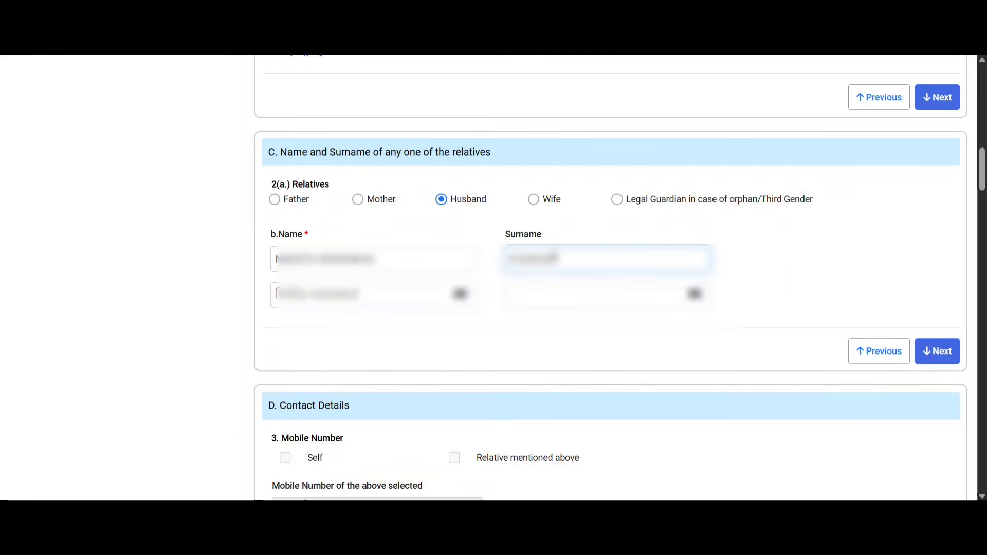
left_click(550, 299)
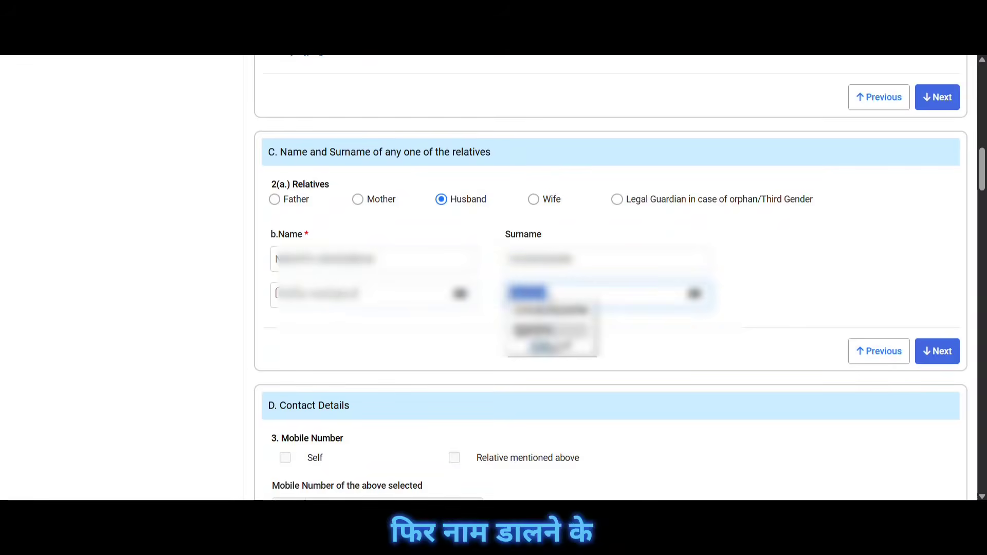
left_click(549, 339)
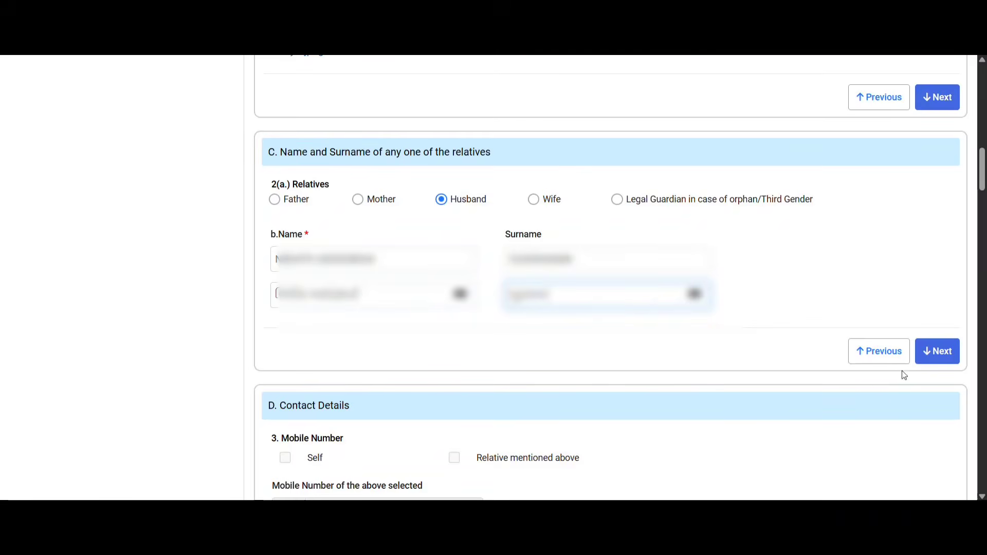
left_click(936, 351)
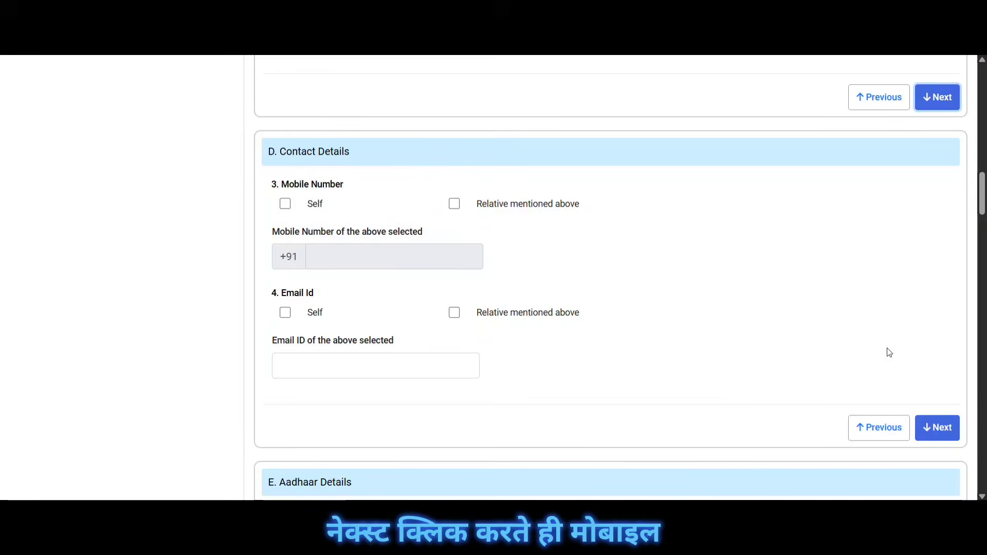
Tick Self for mobile and e-mail, and enter the applicant's mobile number and e-mail address.
left_click(284, 207)
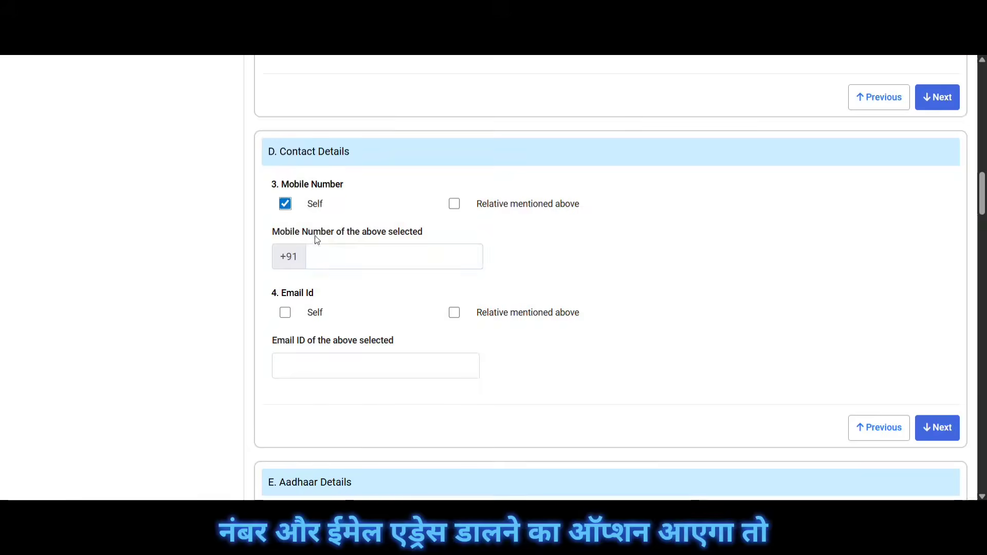
left_click(329, 256)
type("95")
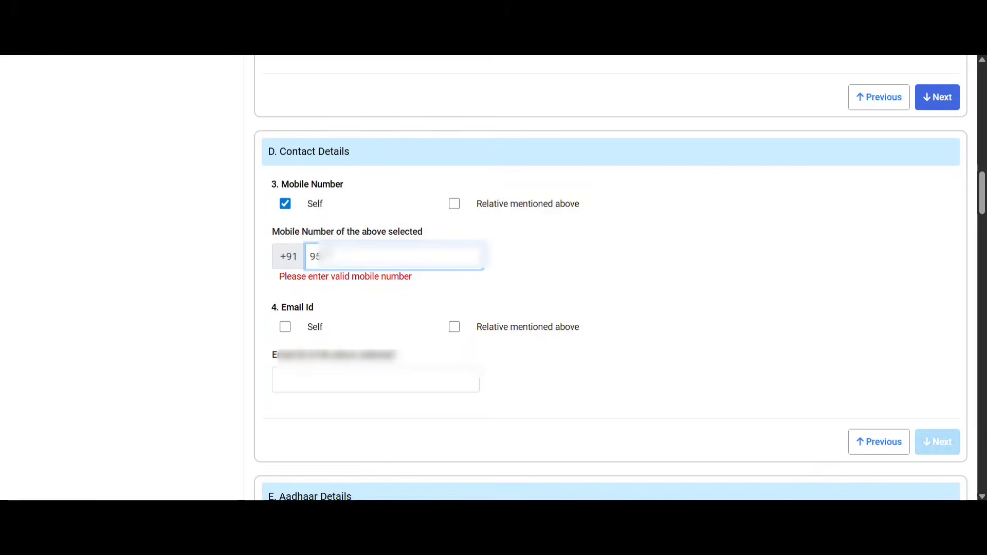
type("•••••")
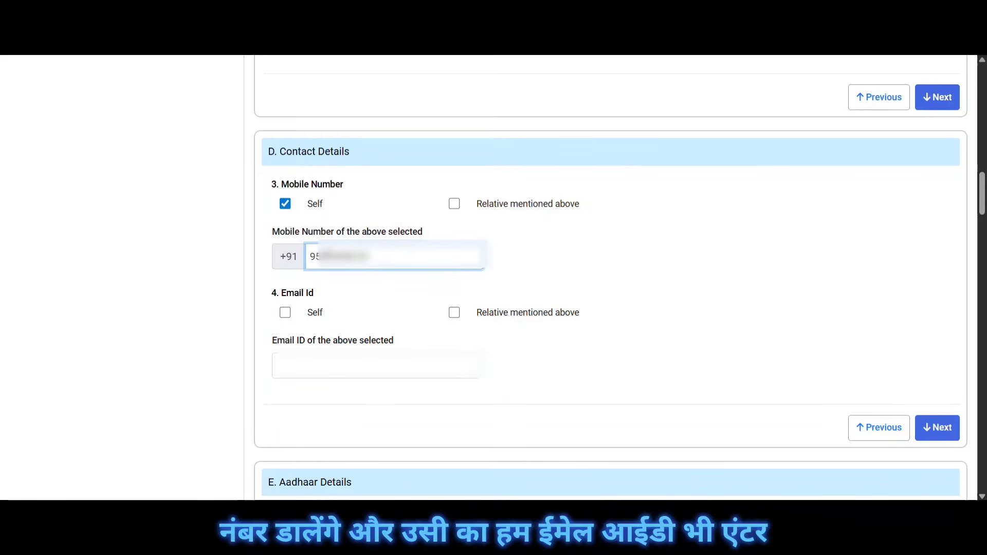
left_click(298, 313)
left_click(277, 365)
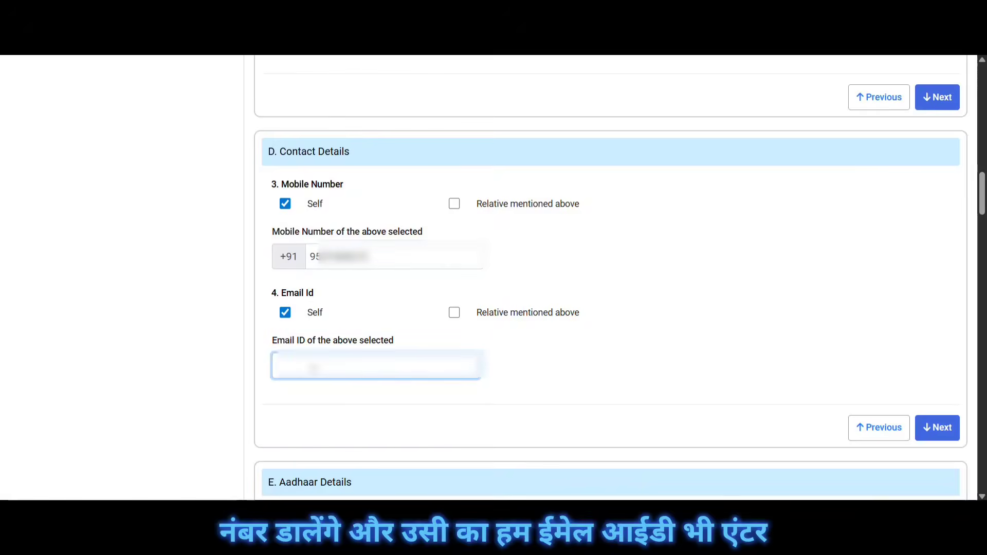
type("•••••••")
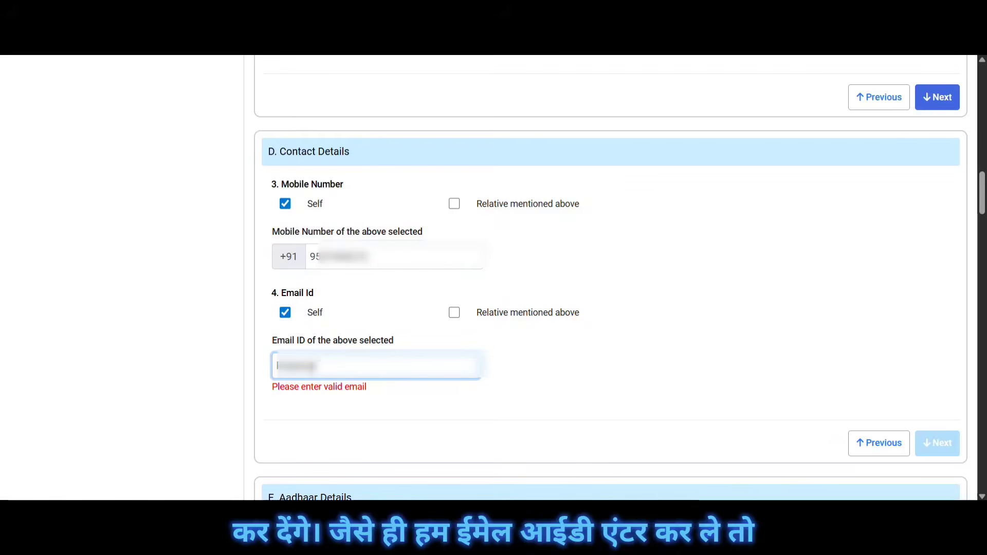
type("•")
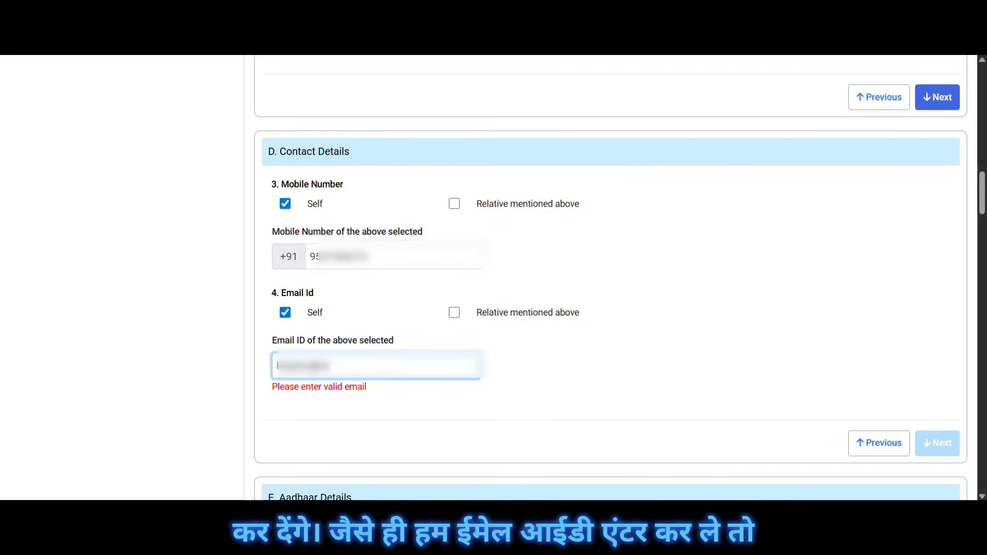
type("•••")
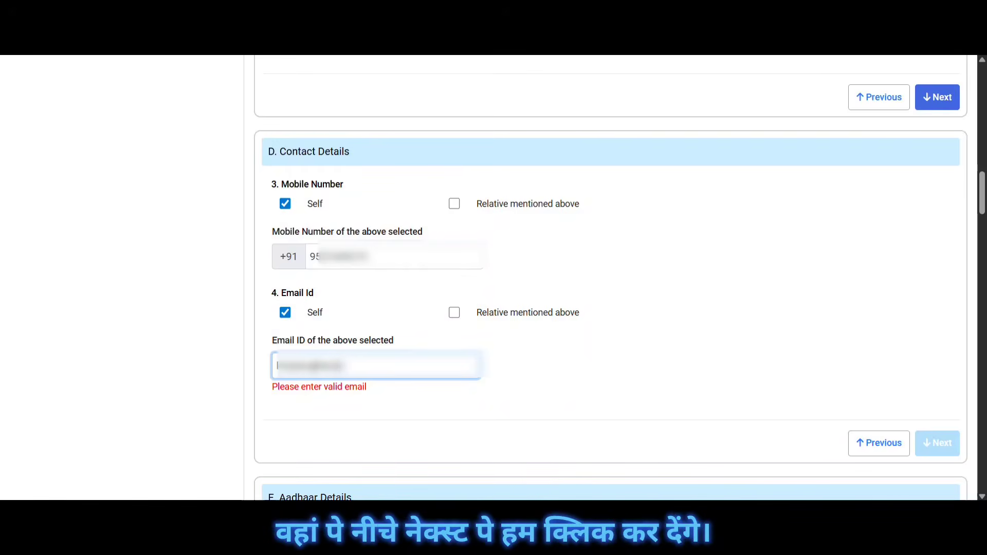
type("•••••")
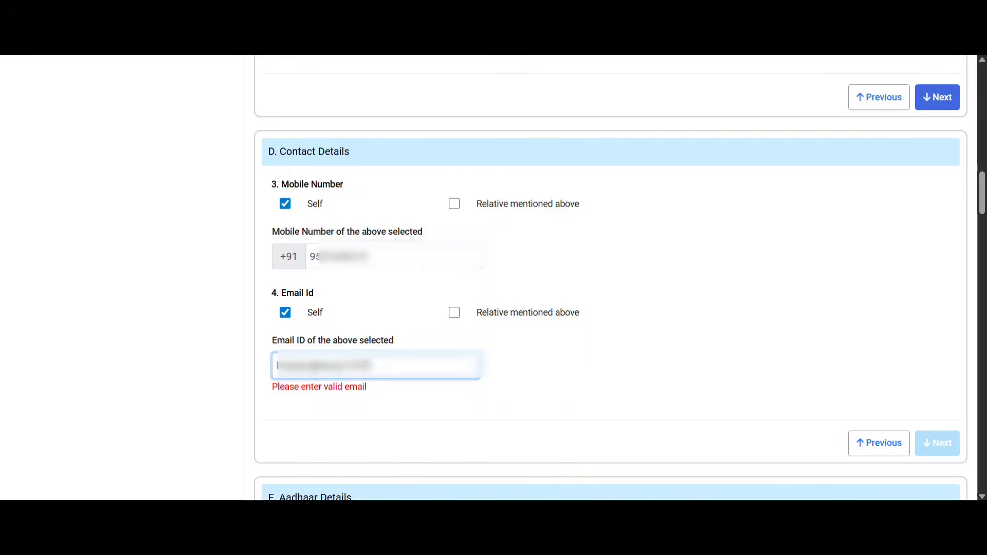
type("••••••••••")
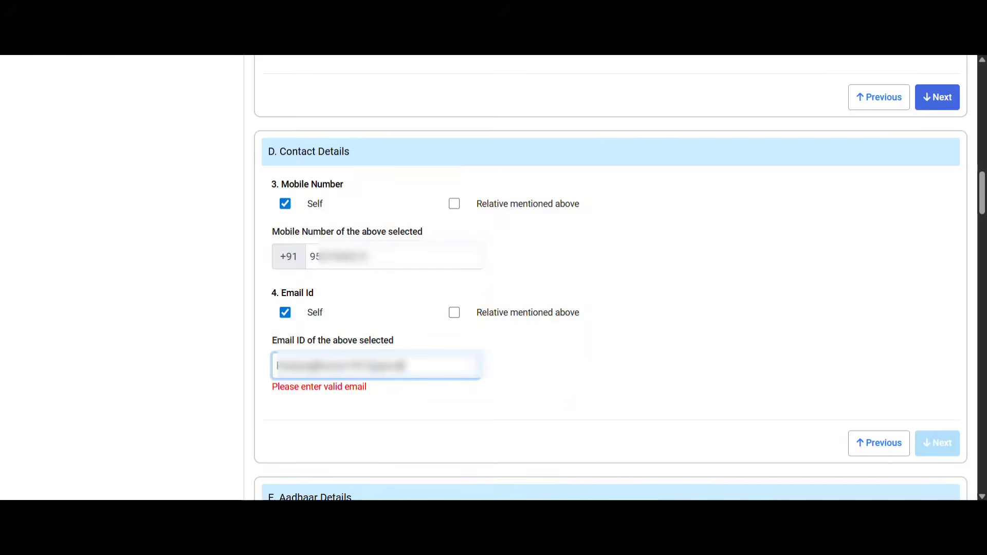
type("••")
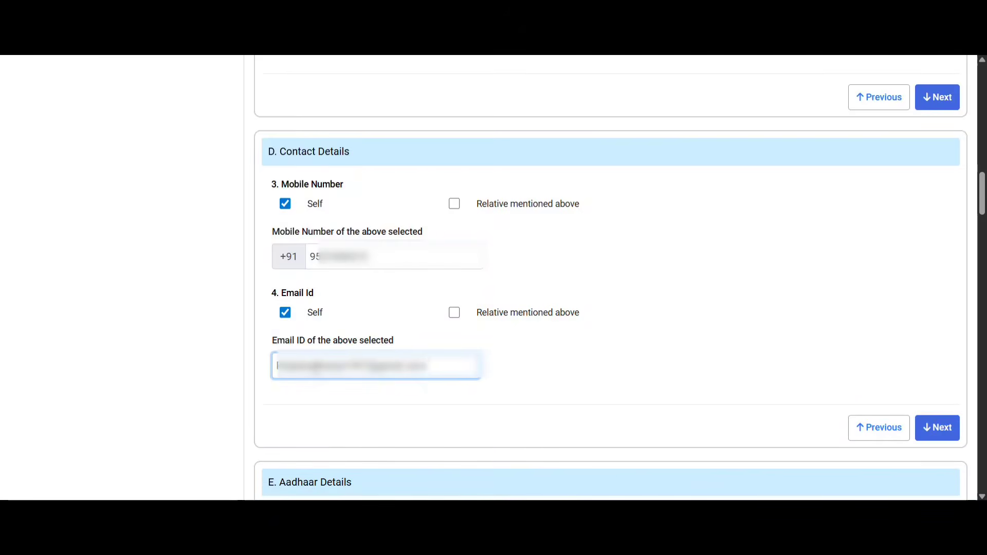
left_click(937, 428)
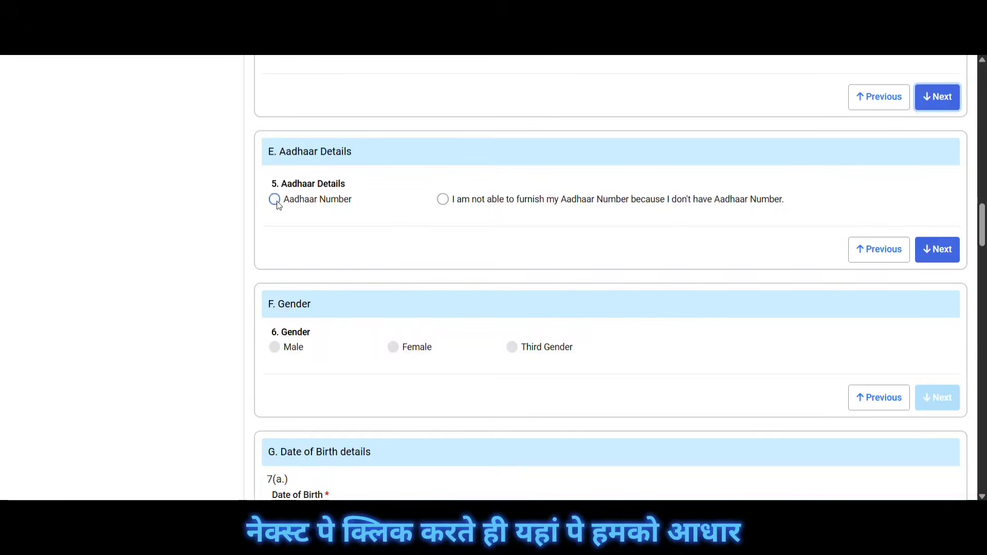
Enter the applicant's Aadhaar number and set gender to Female.
left_click(276, 200)
left_click(336, 254)
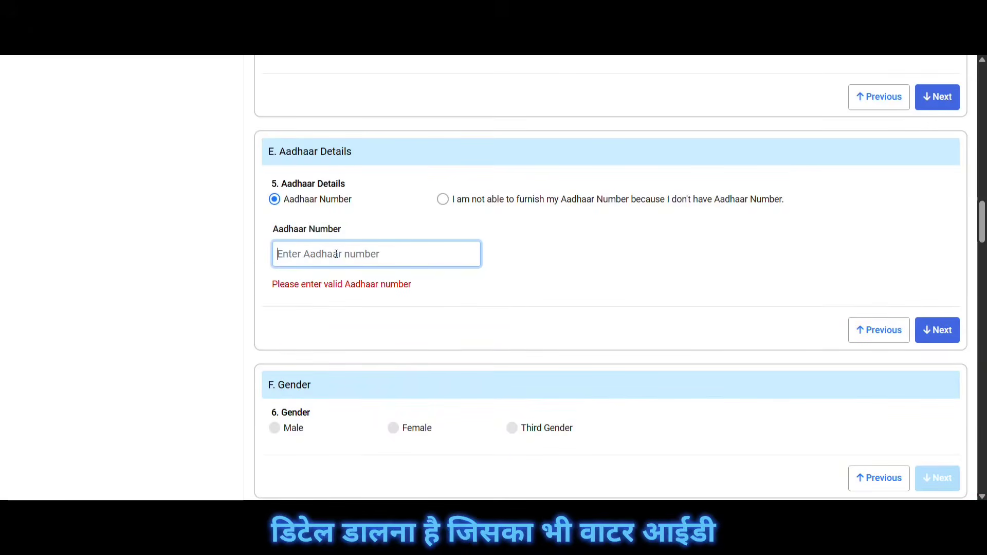
type("***")
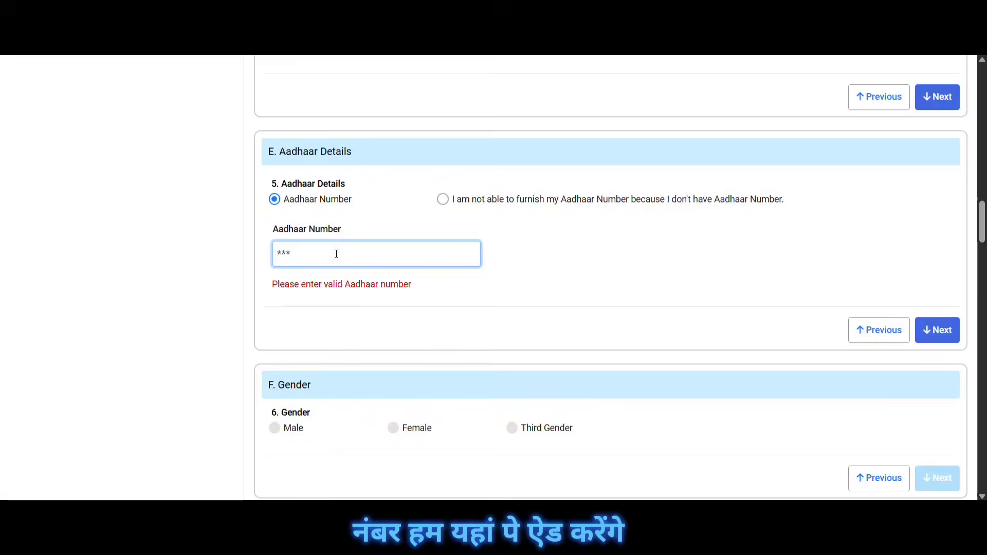
key("BackSpace")
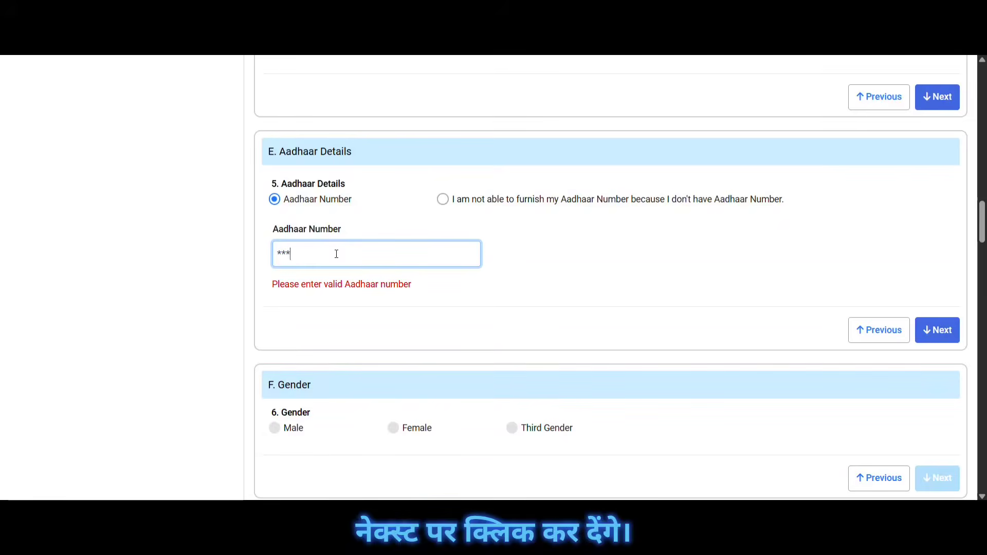
type("*")
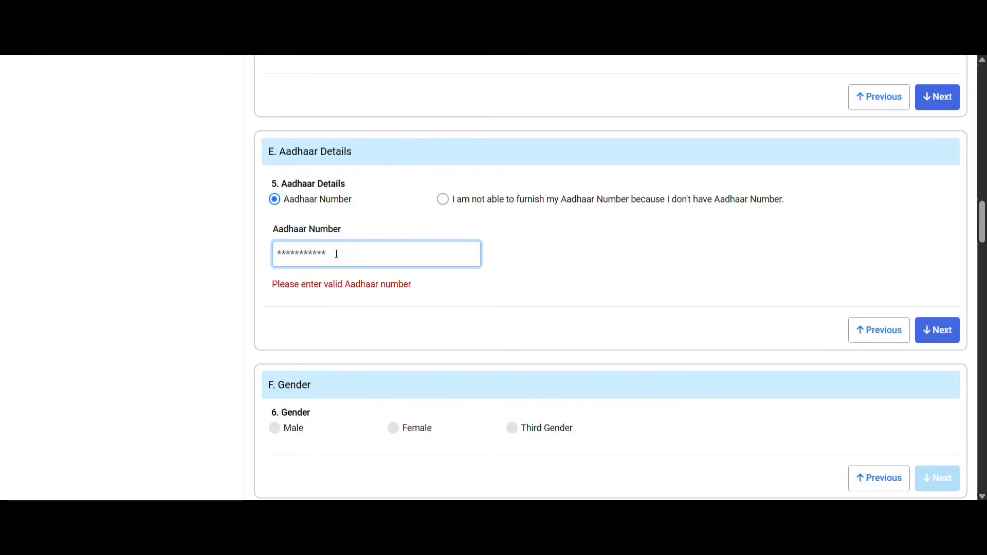
type("*")
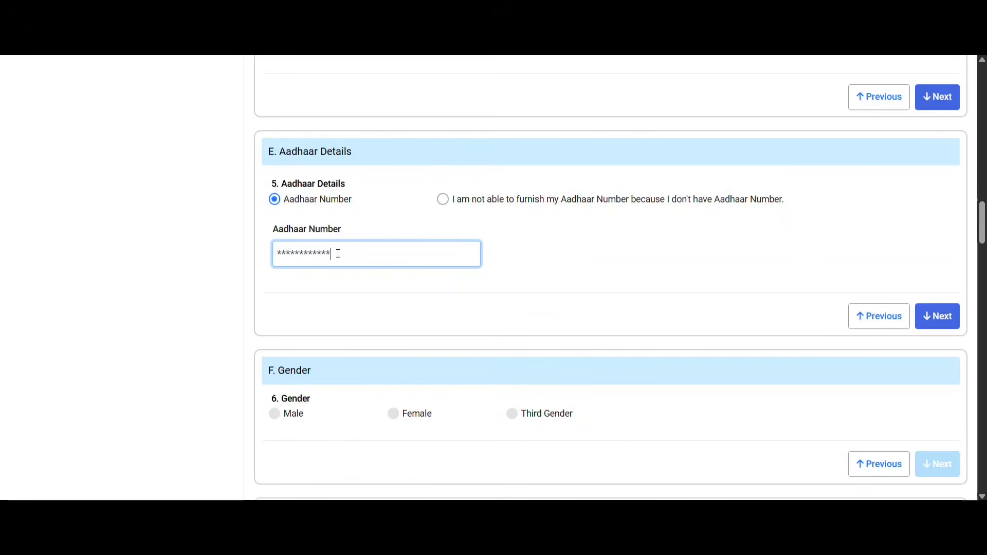
left_click(947, 321)
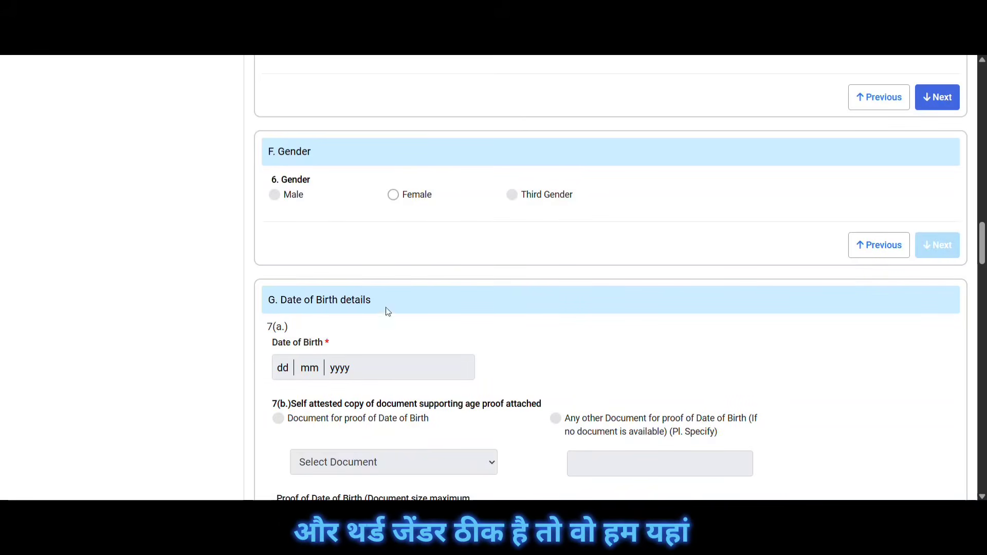
left_click(408, 196)
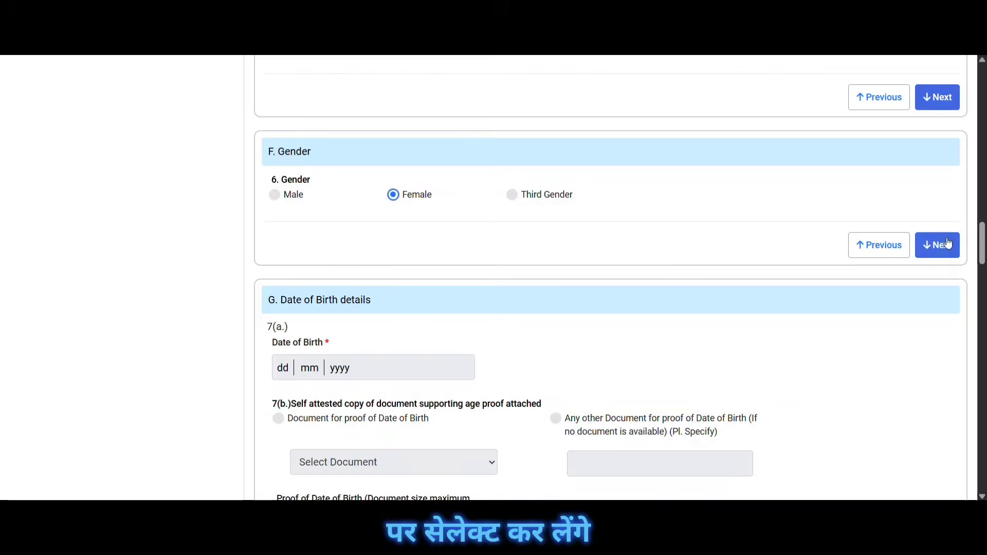
left_click(945, 246)
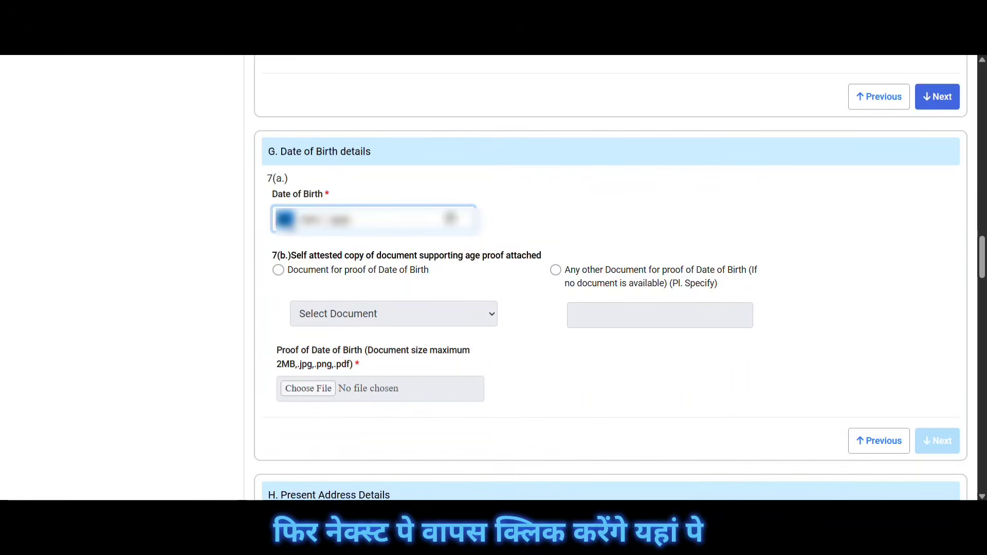
Enter the birth date and upload an Aadhaar Card PDF as date-of-birth proof.
type("0101")
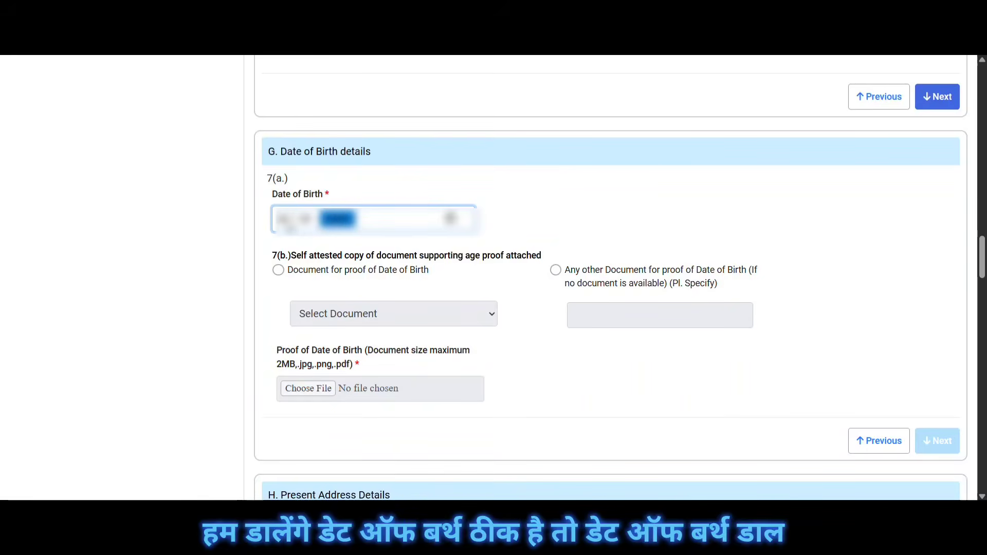
left_click(278, 271)
left_click(376, 315)
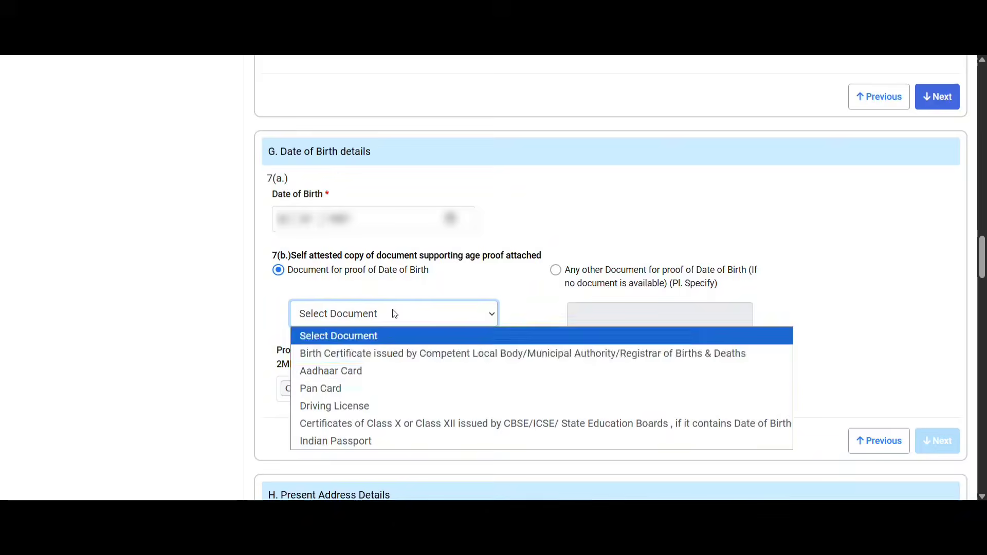
left_click(396, 372)
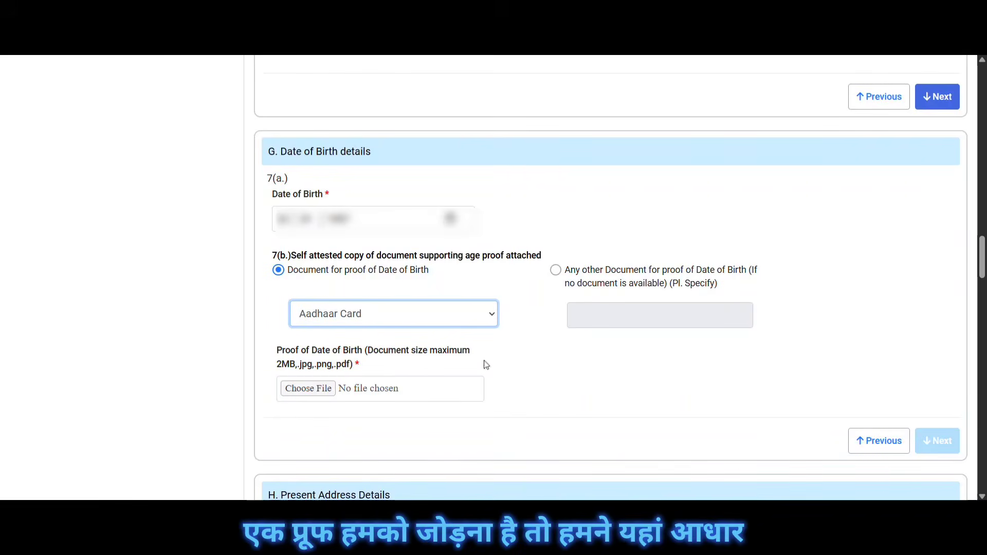
left_click(325, 391)
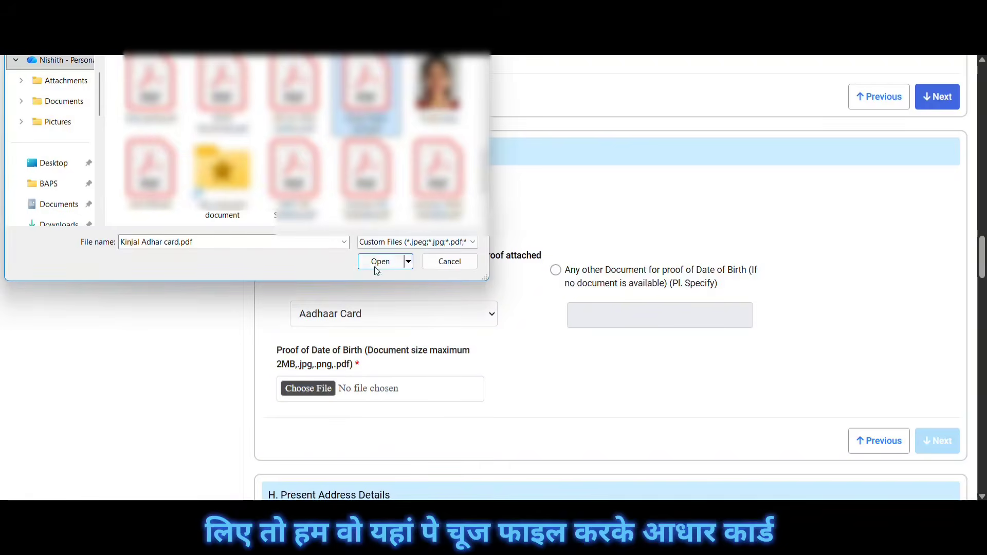
left_click(369, 262)
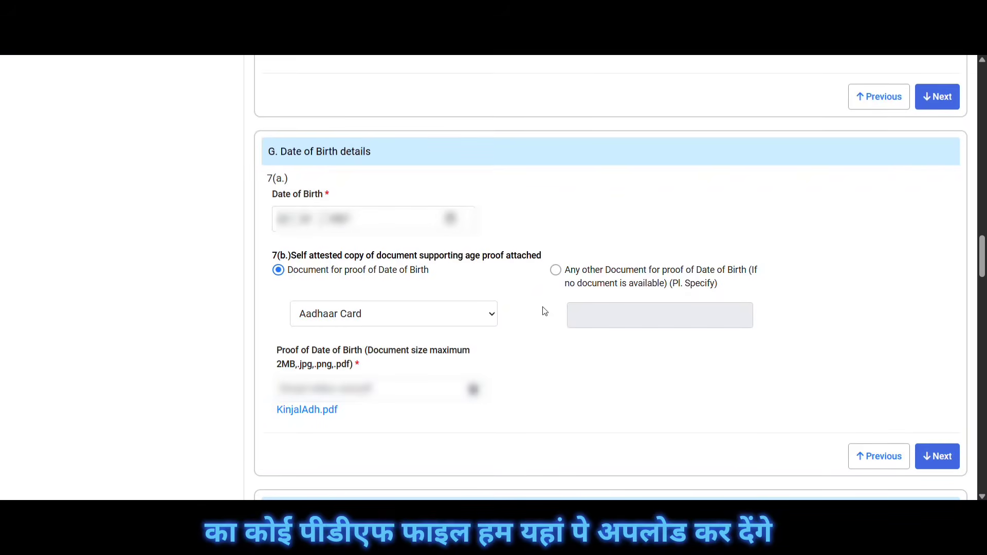
left_click(937, 456)
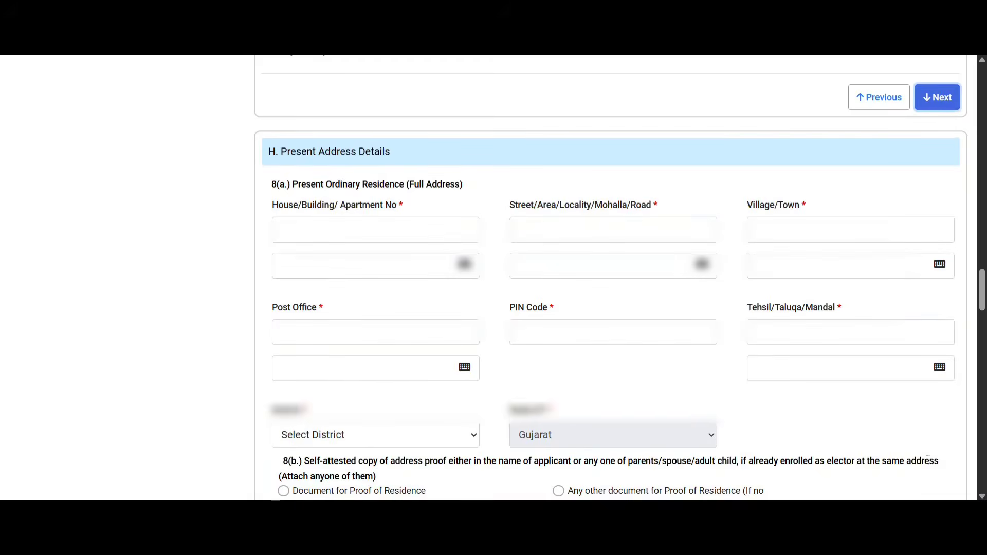
Fill the house/apartment number field and correct its Gujarati version.
left_click(400, 227)
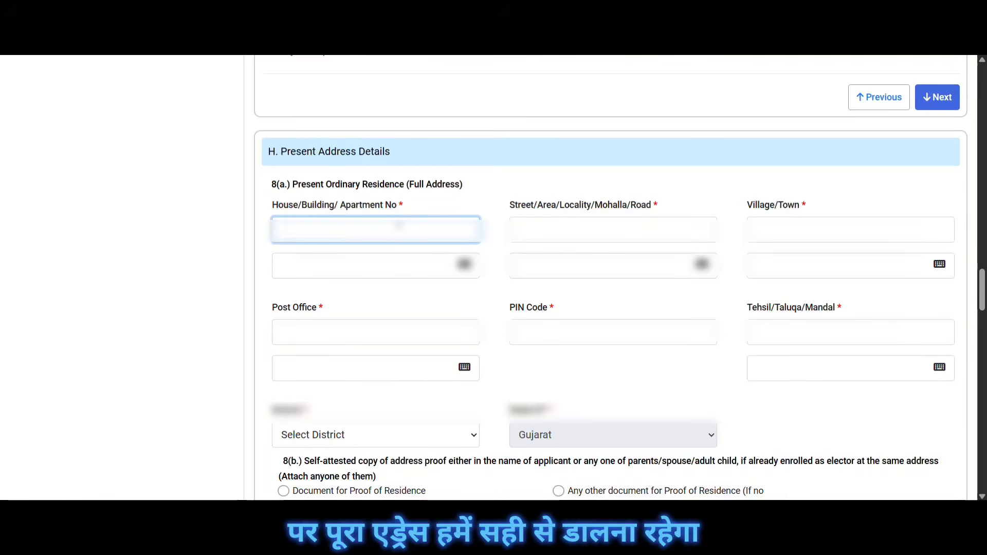
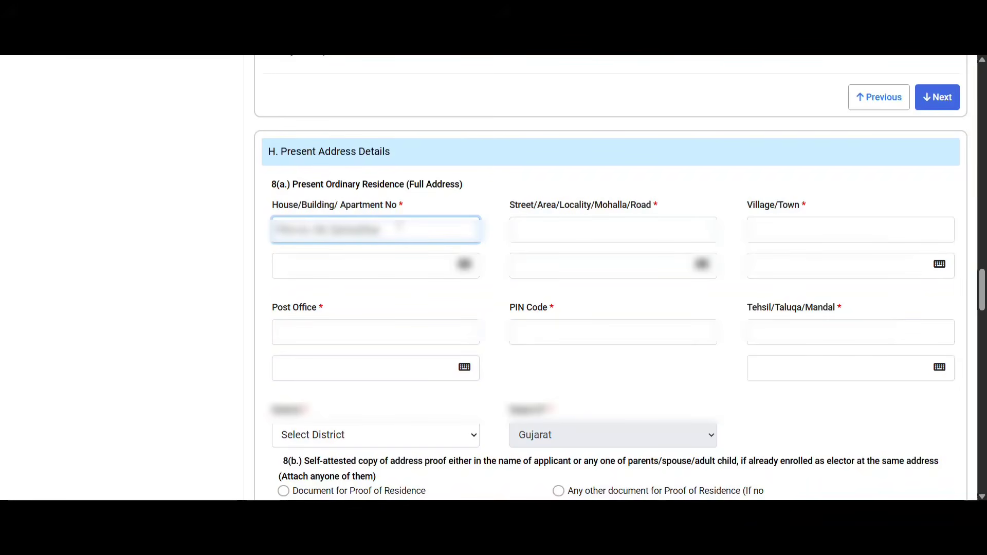
key("Tab")
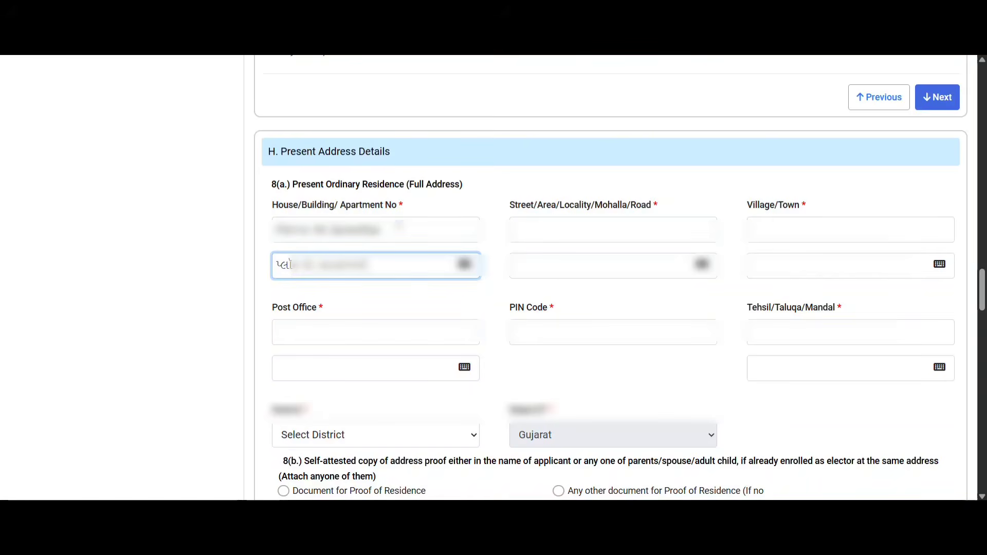
key("BackSpace")
key("BackSpace")
key("BackSpace")
key("BackSpace")
key("BackSpace")
key("BackSpace")
type("samadhiya")
key("Tab")
key("Tab")
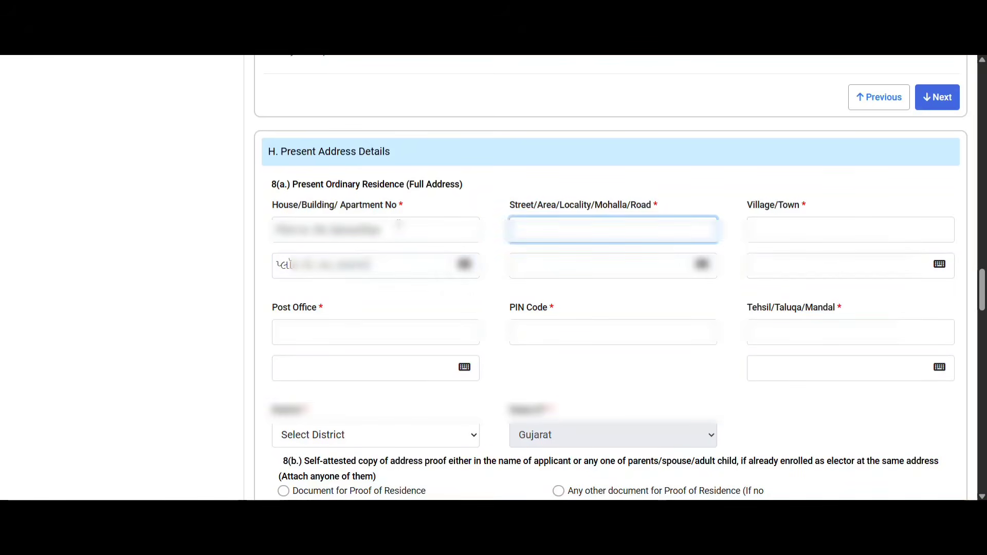
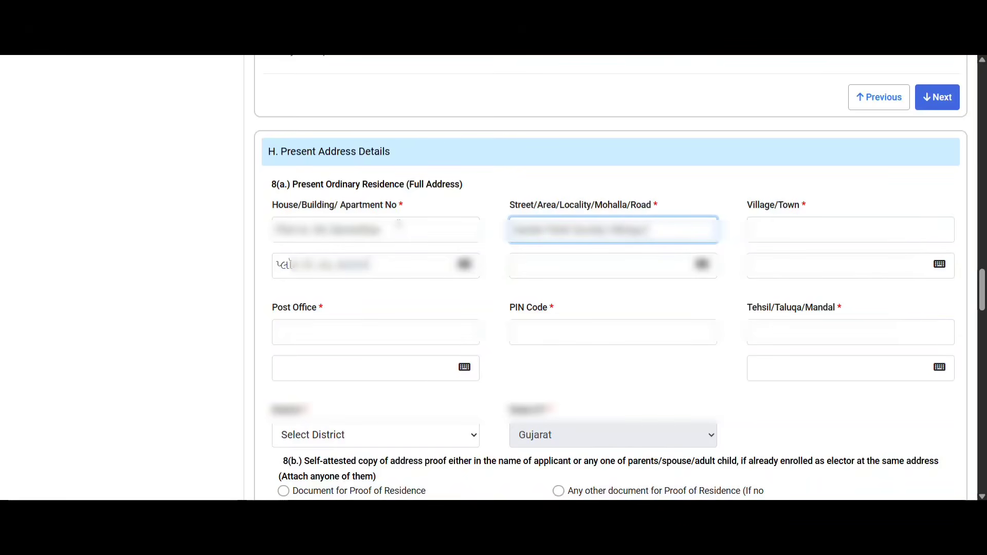
Fill the street/area and village/town fields with their Gujarati versions.
key("Tab")
key("Tab")
key("Tab")
key("Tab")
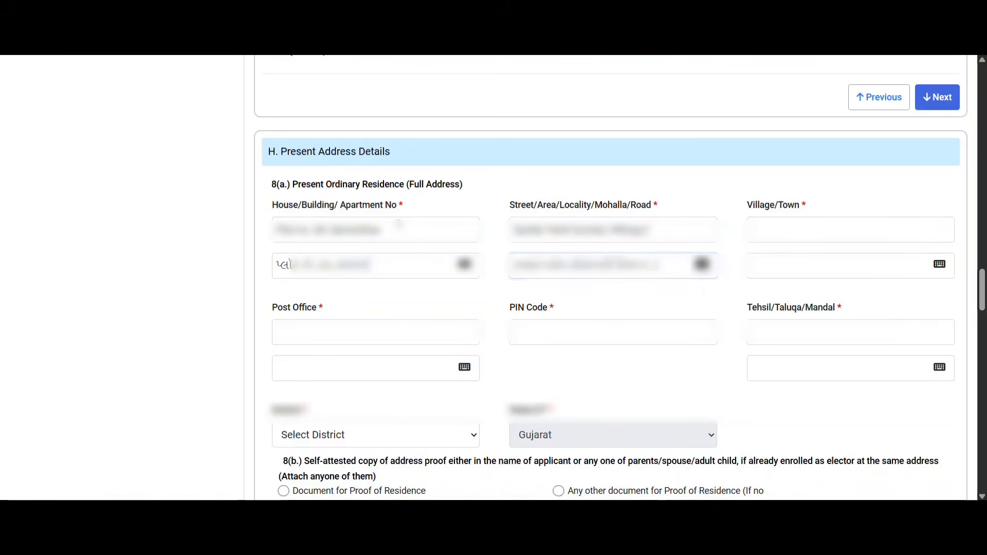
key("Tab")
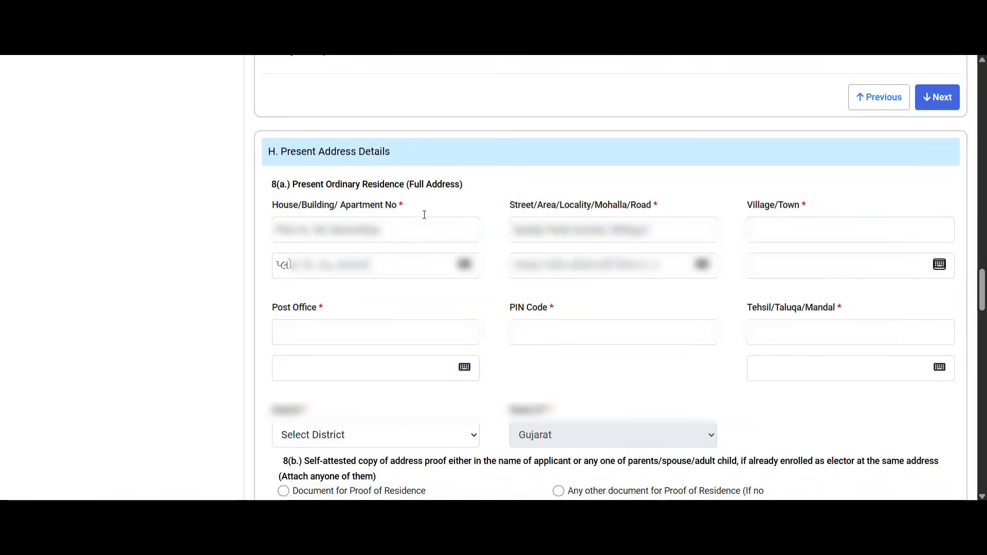
left_click(776, 237)
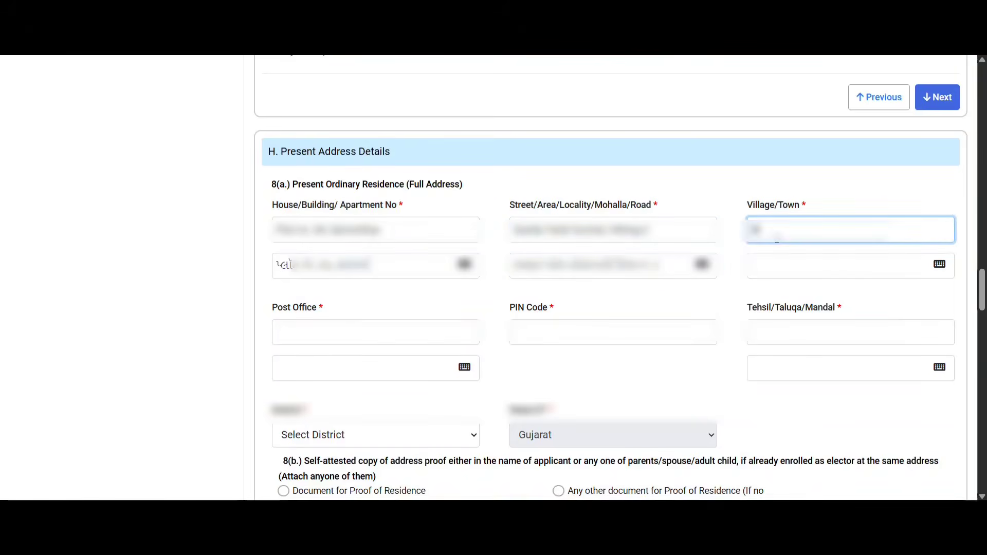
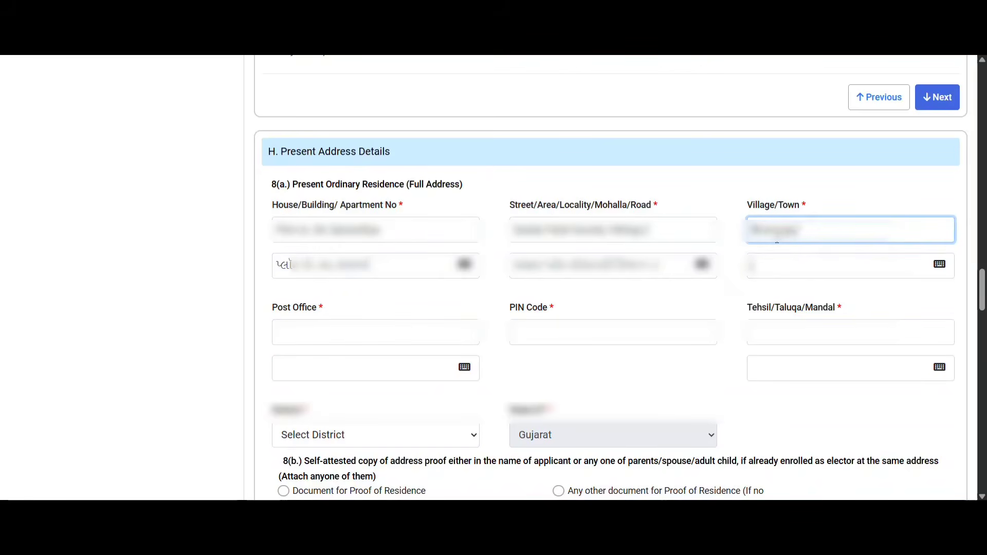
key("Tab")
Enter the post office, the PIN code and tehsil Bhavnagar.
left_click(351, 340)
type("B")
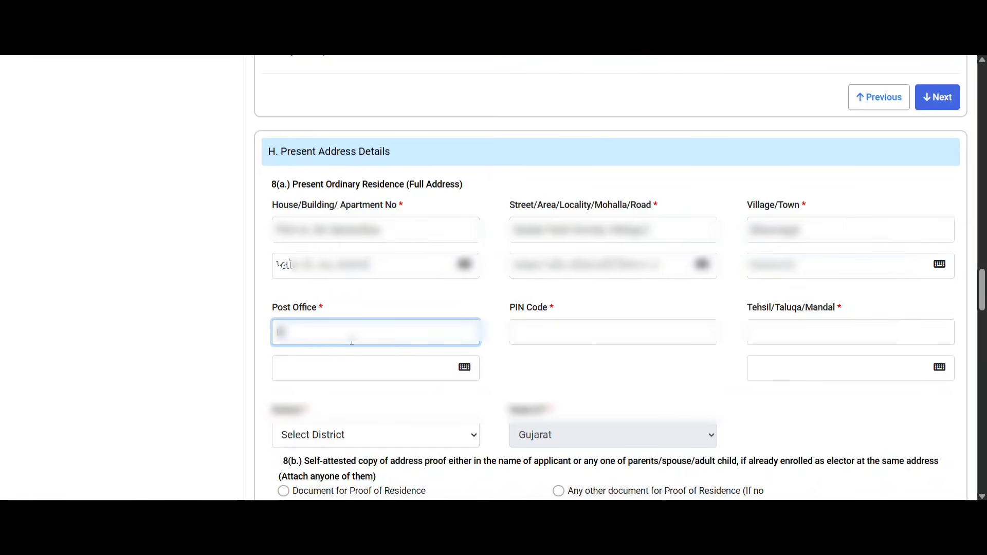
type("havnagar")
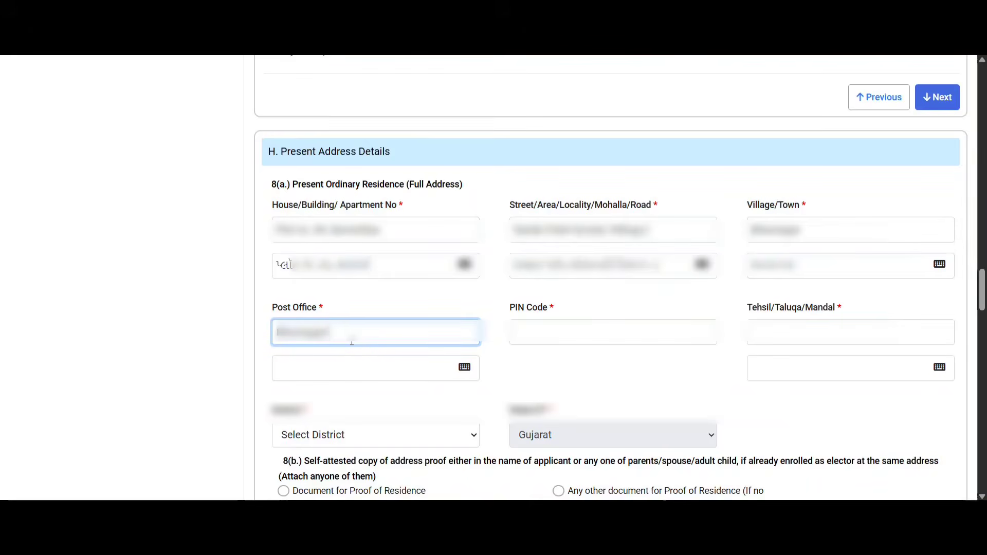
type(" dist")
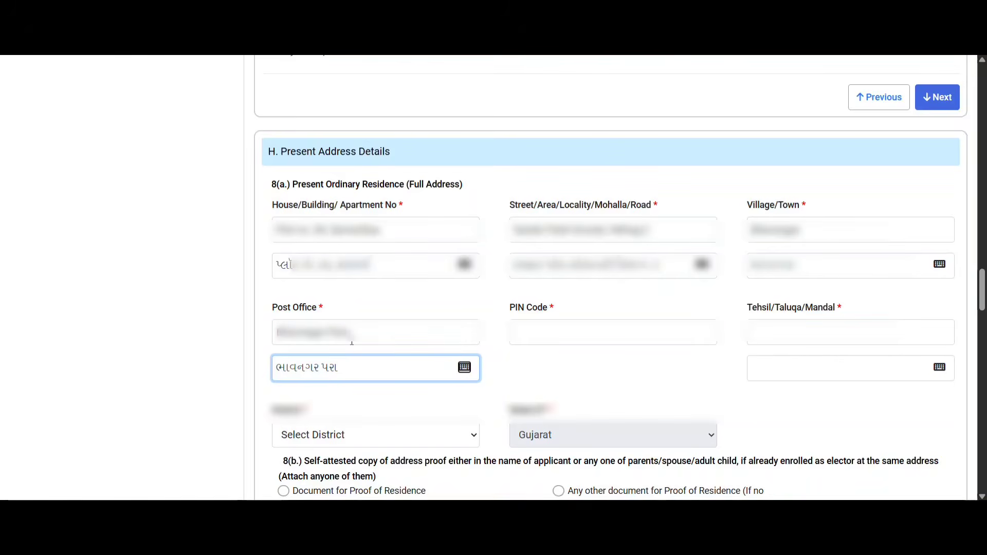
key("Tab")
type("36")
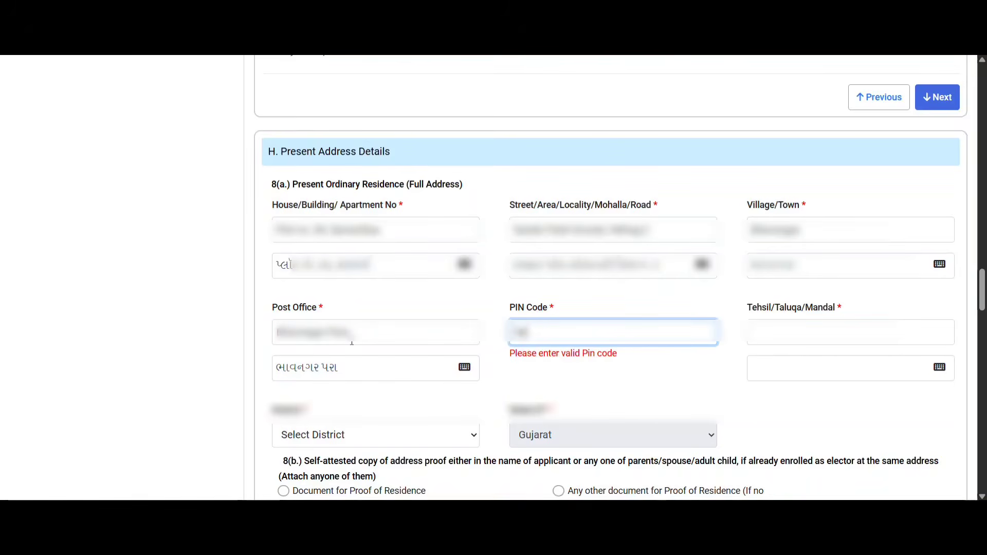
type("4003")
key("Tab")
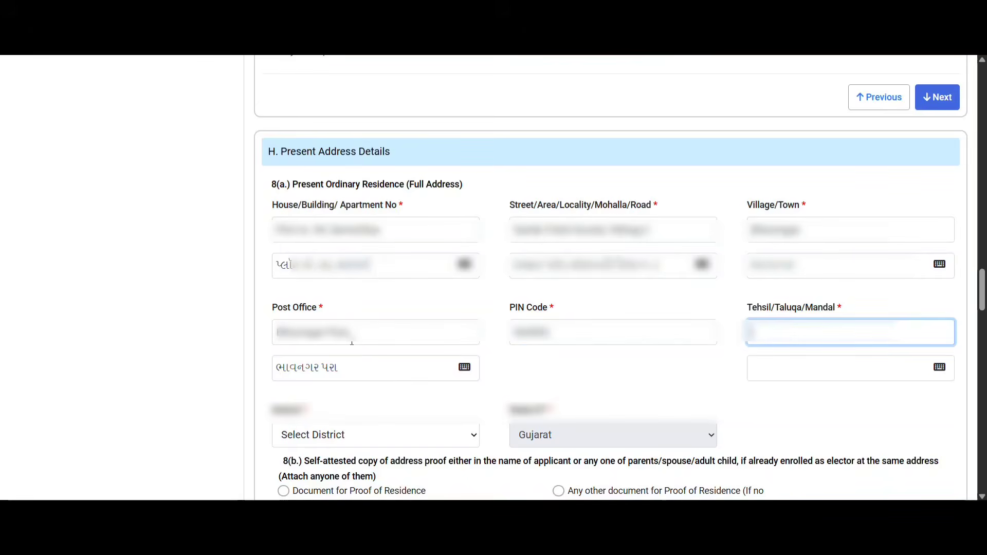
type("Bhavnaga")
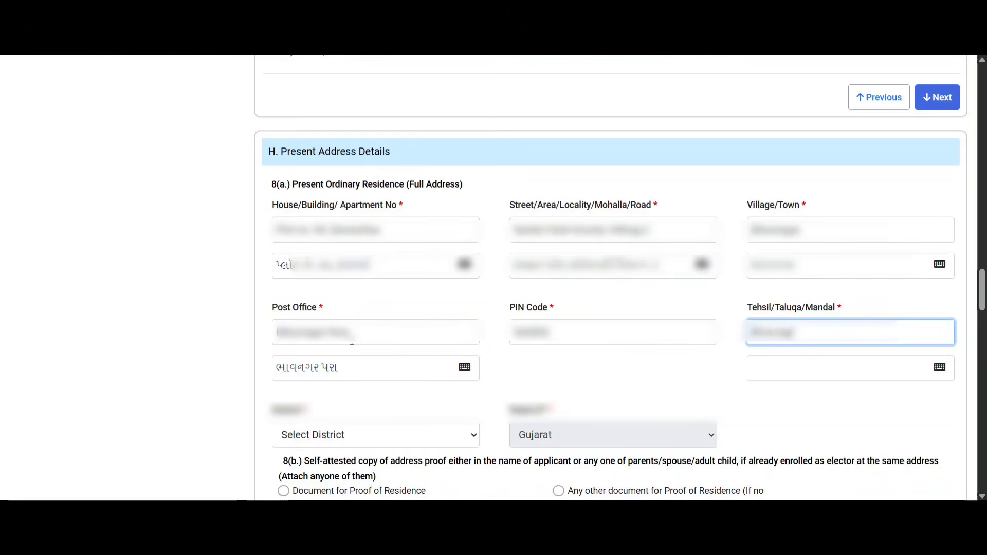
type("r")
key("Tab")
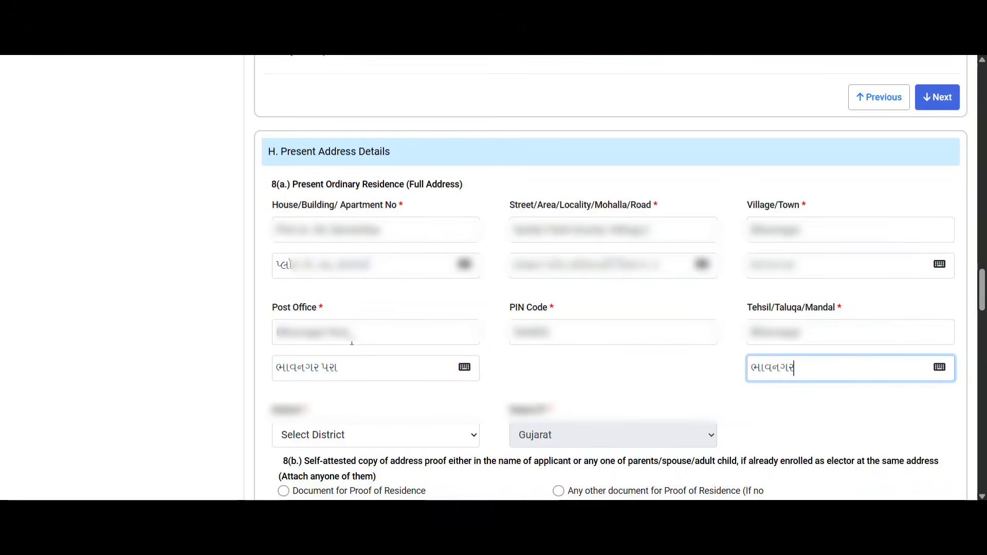
key("Tab")
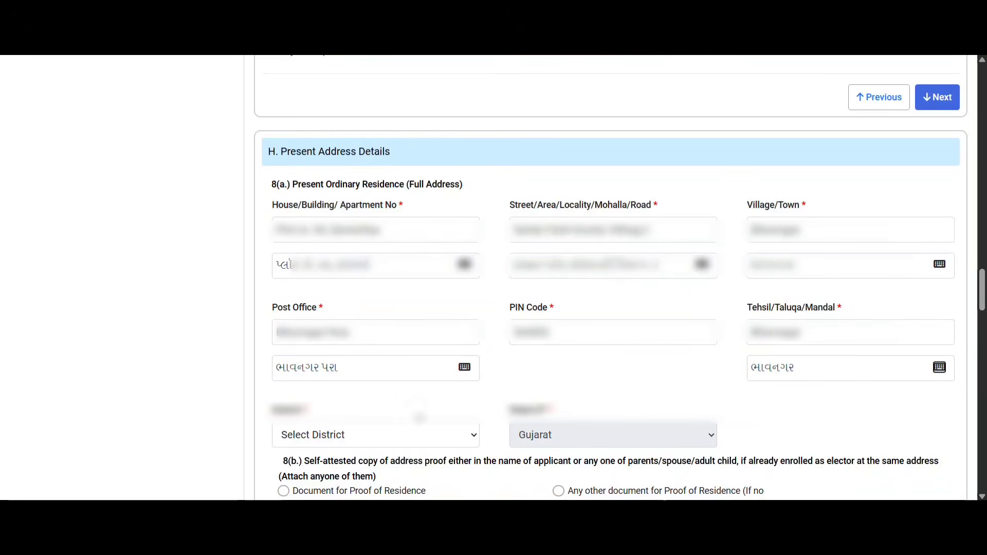
left_click(323, 437)
Choose the district and upload the Aadhaar Card PDF as proof of residence.
left_click(323, 471)
scroll(323, 462, "down", 5)
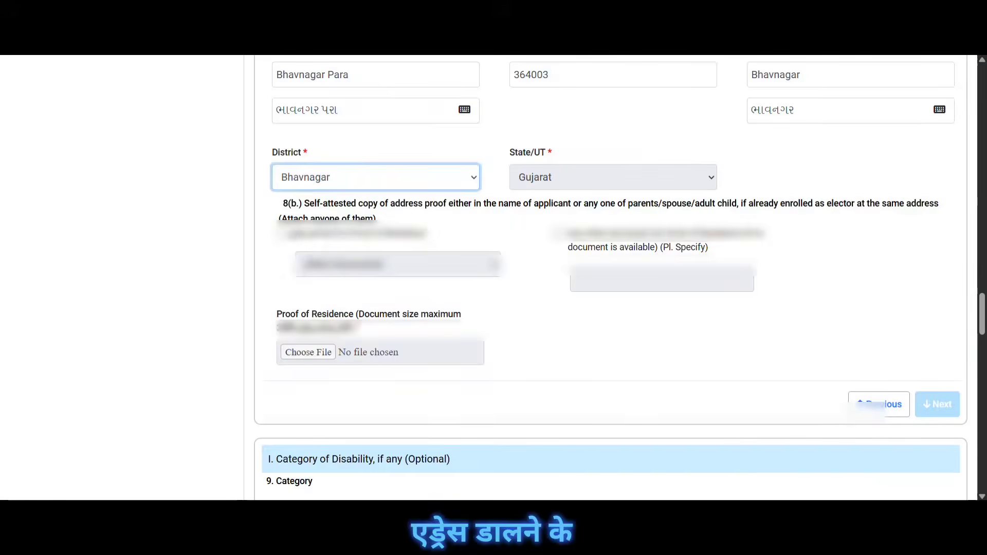
left_click(496, 267)
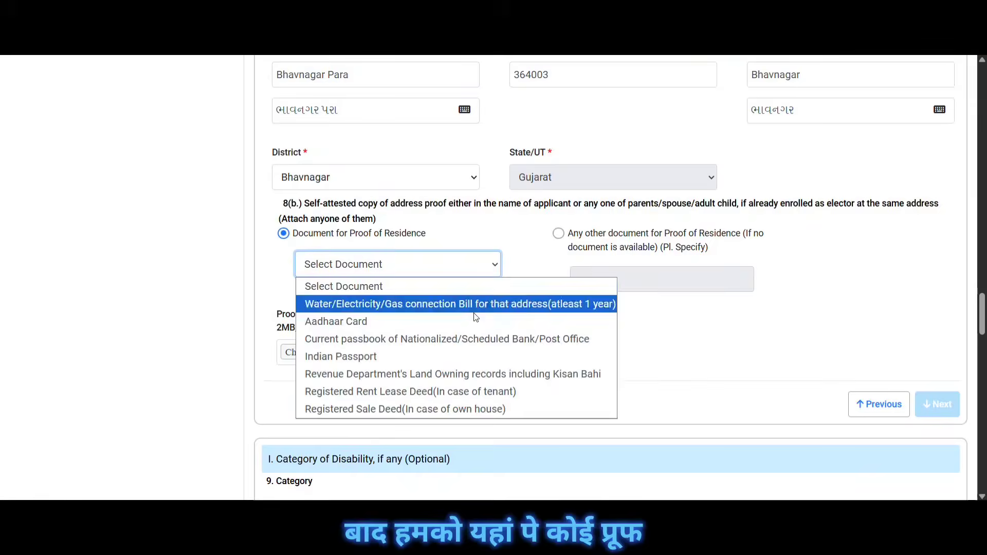
left_click(496, 318)
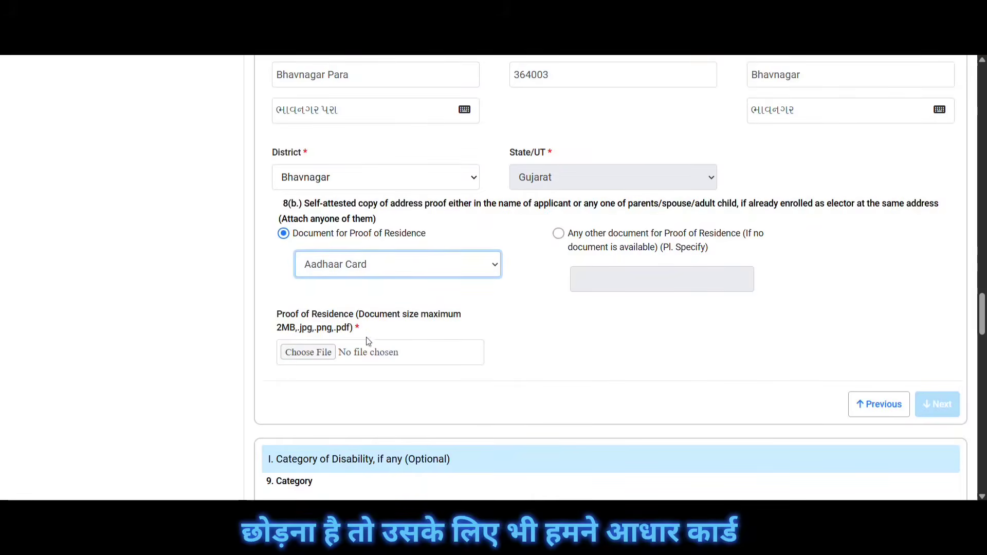
left_click(333, 350)
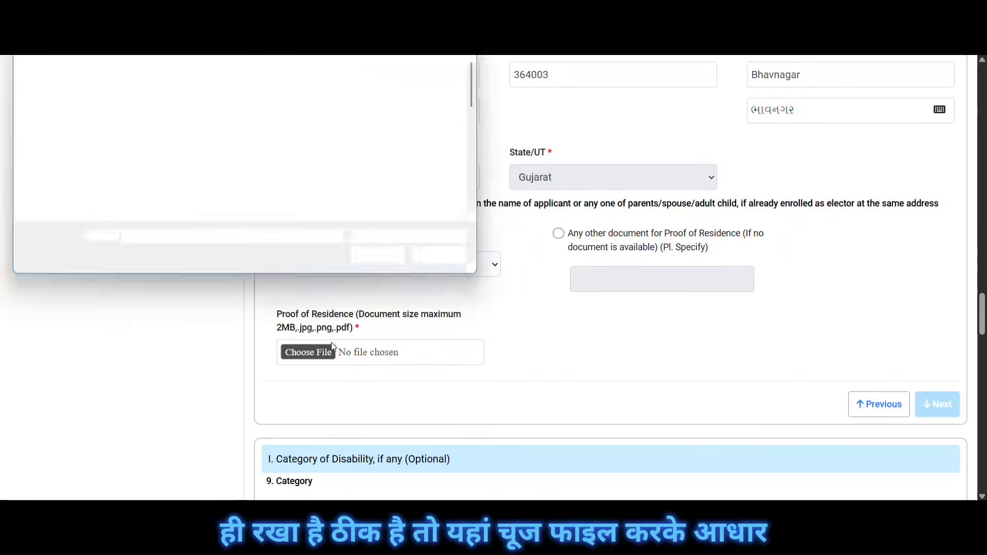
double_click(367, 99)
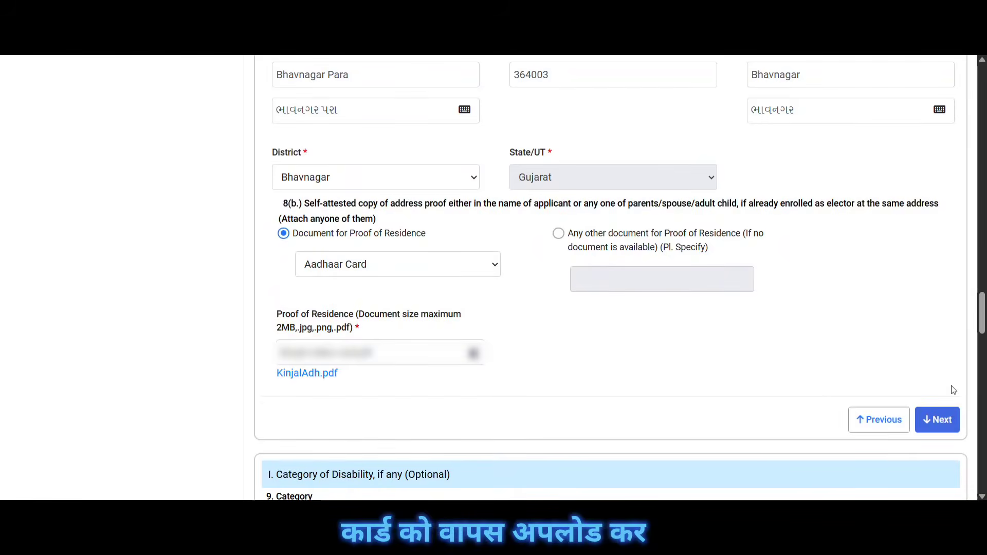
left_click(937, 419)
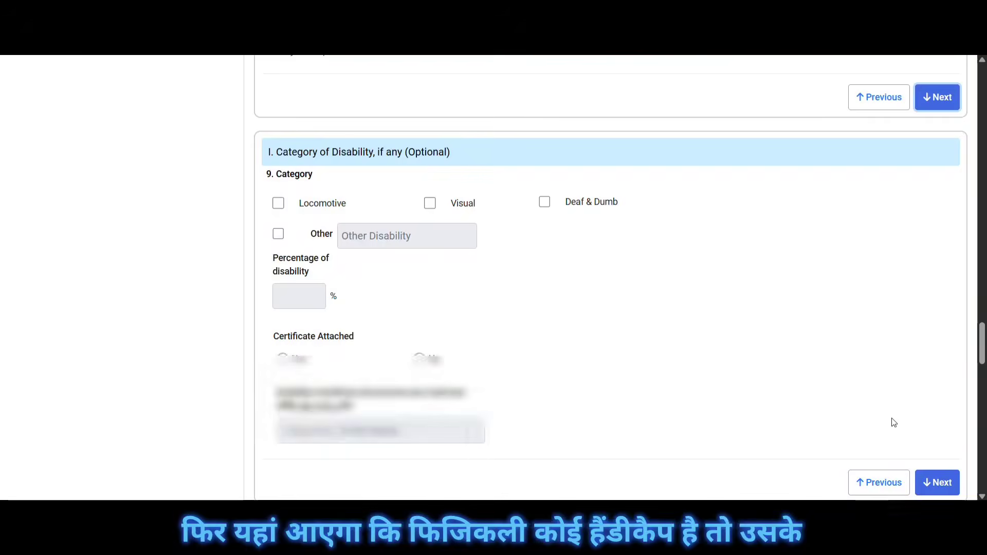
Skip the disability section and enter a family member's name, relationship and EPIC number.
left_click(949, 486)
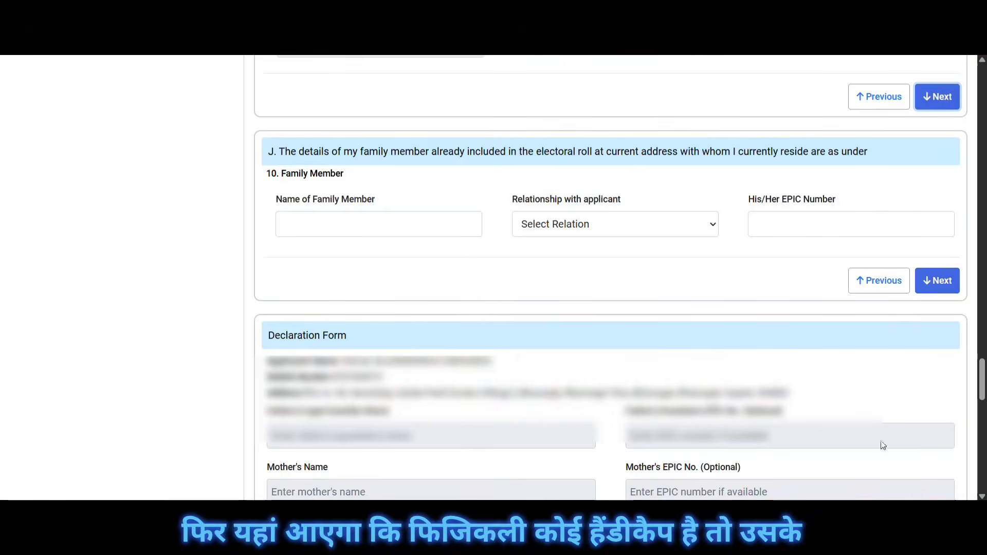
left_click(335, 225)
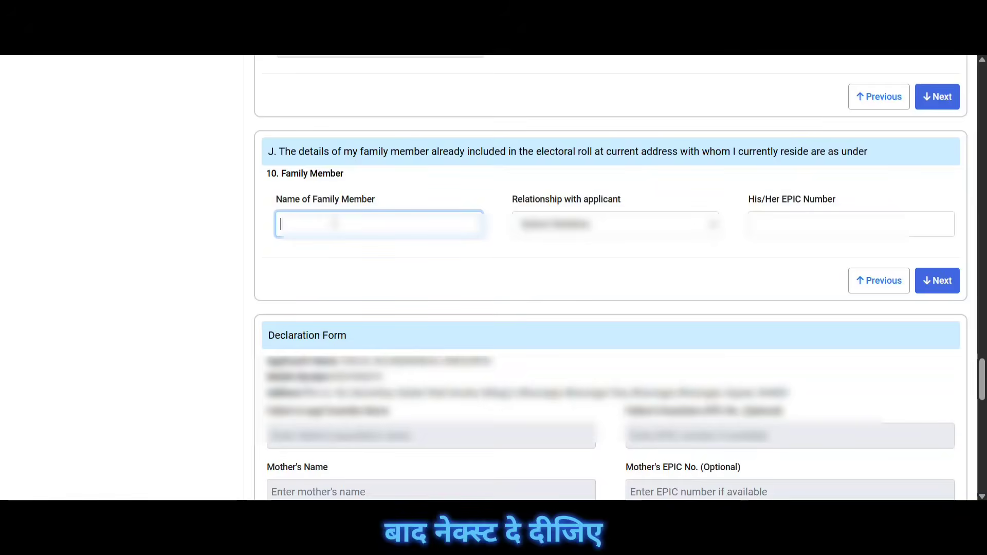
type("N")
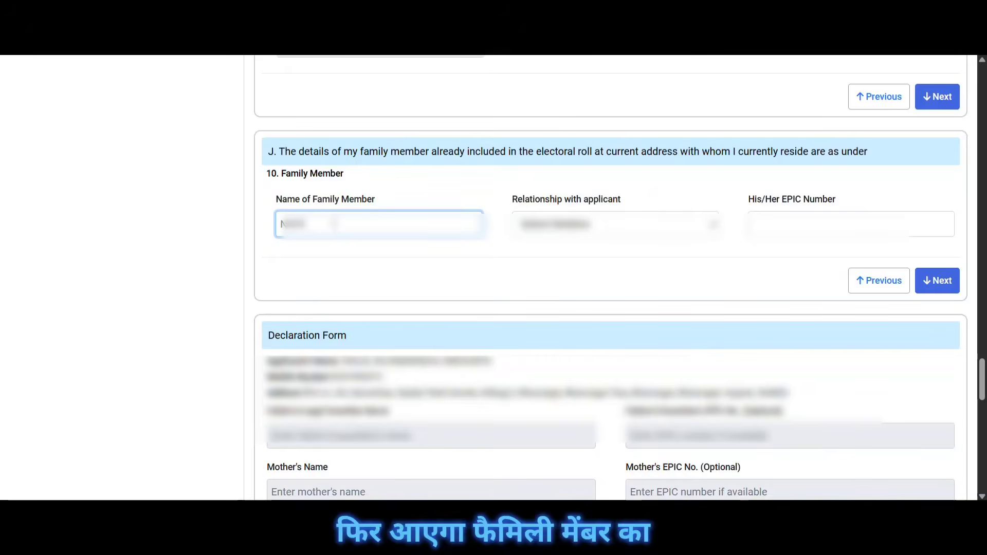
type("????????")
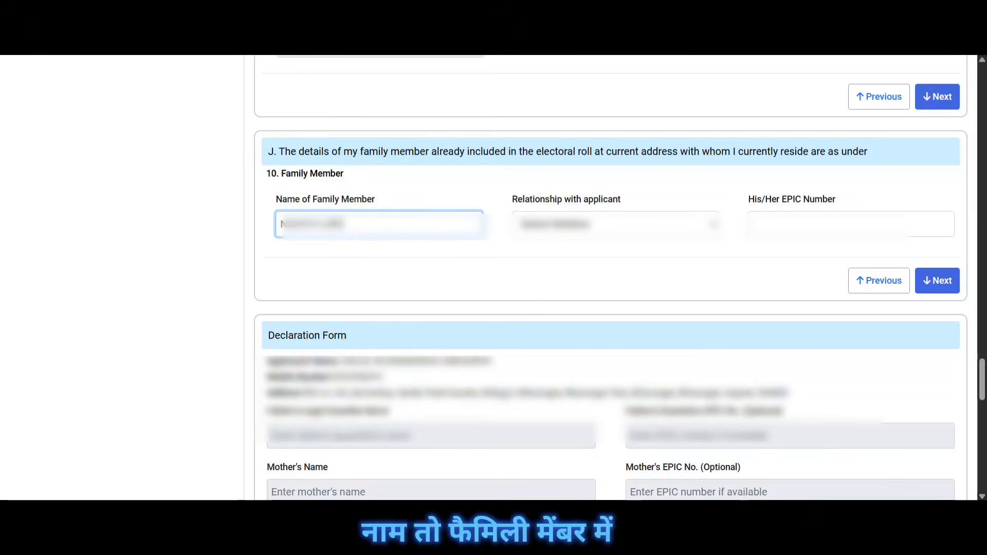
type("????????")
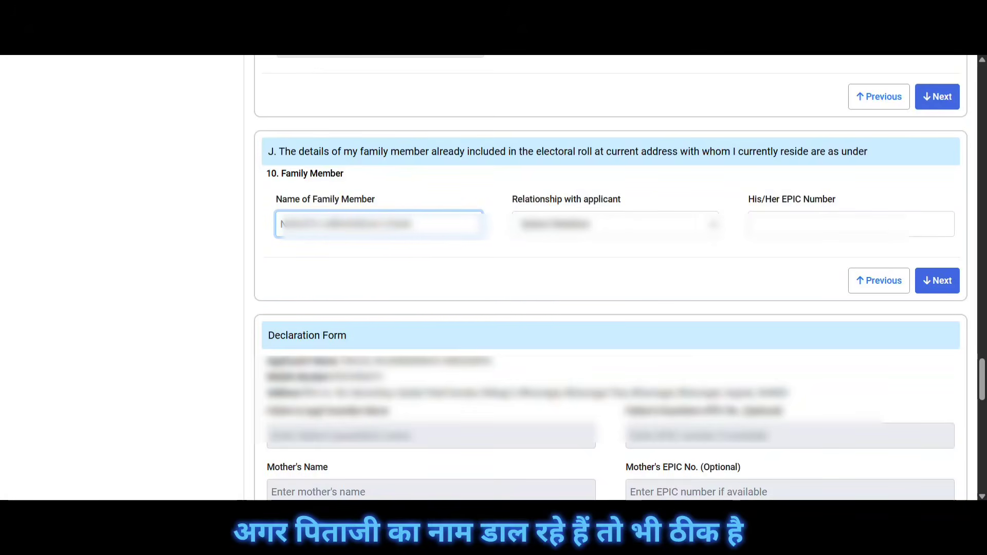
type("???")
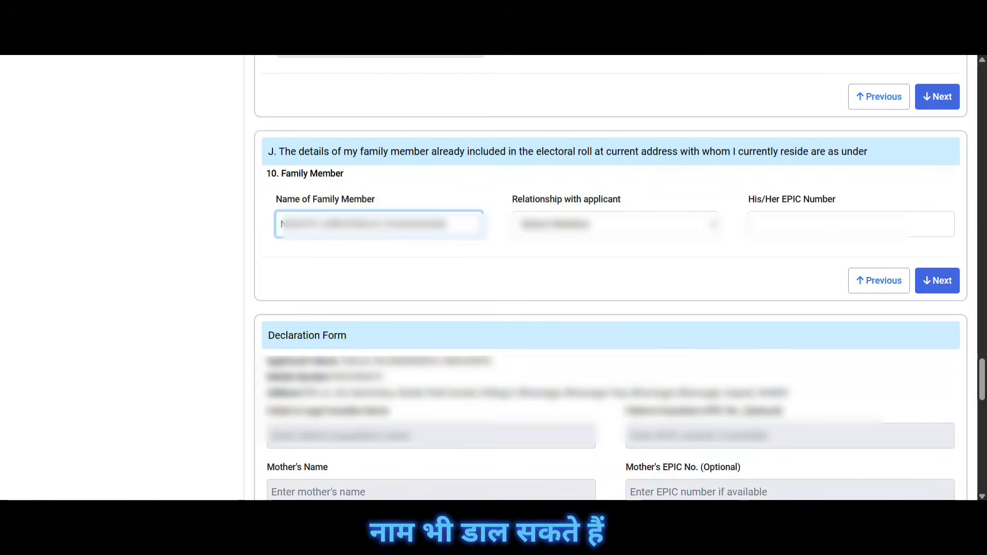
key("Tab")
key("h")
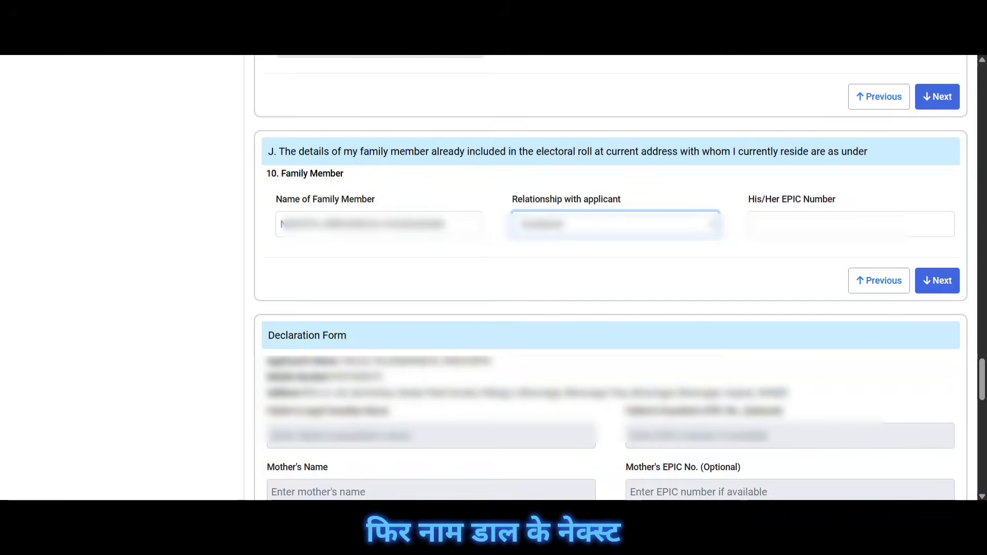
key("Tab")
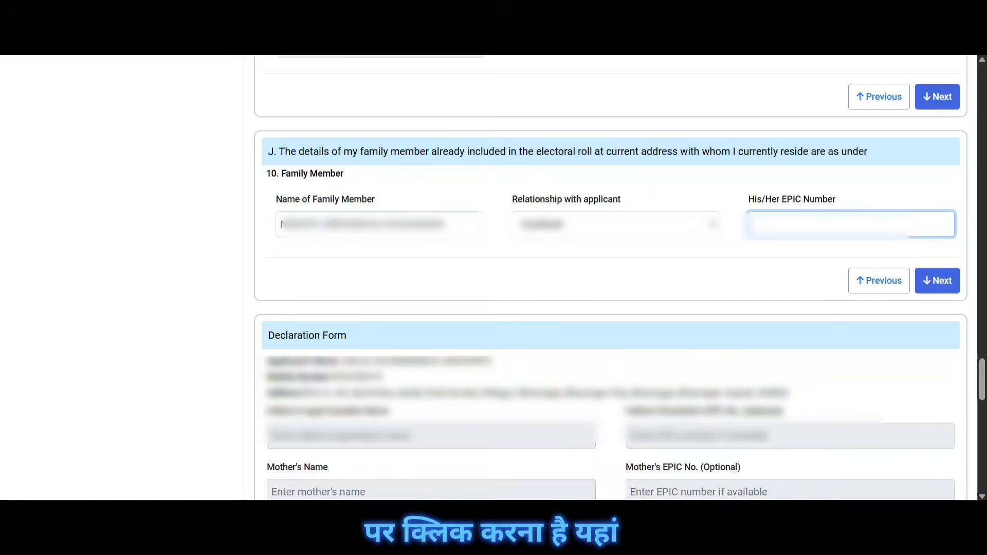
type("?????")
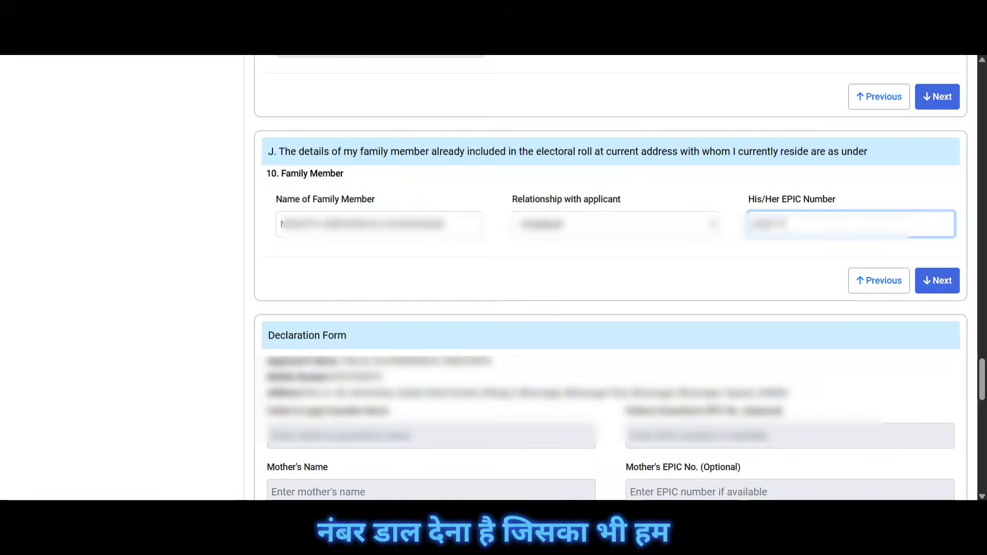
type("??")
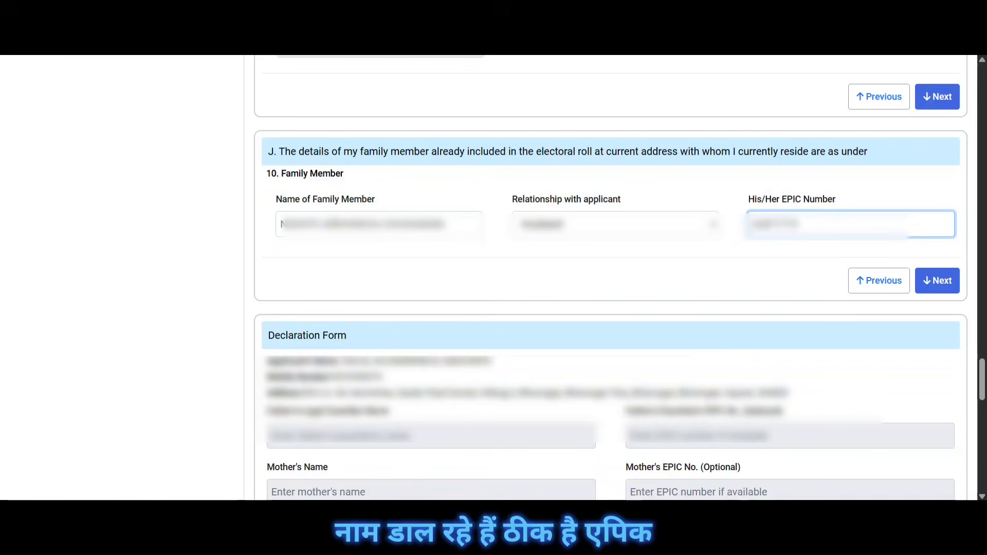
type("??")
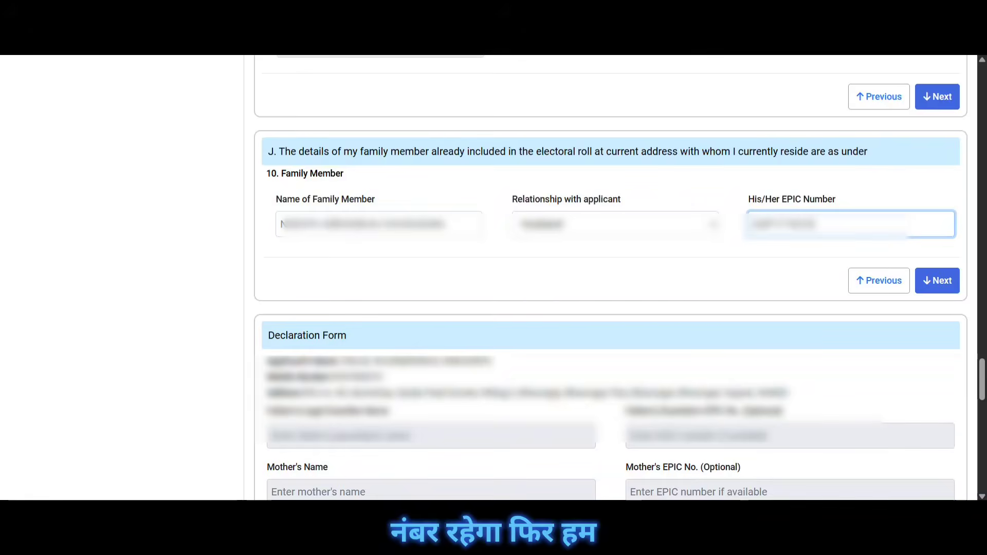
left_click(685, 270)
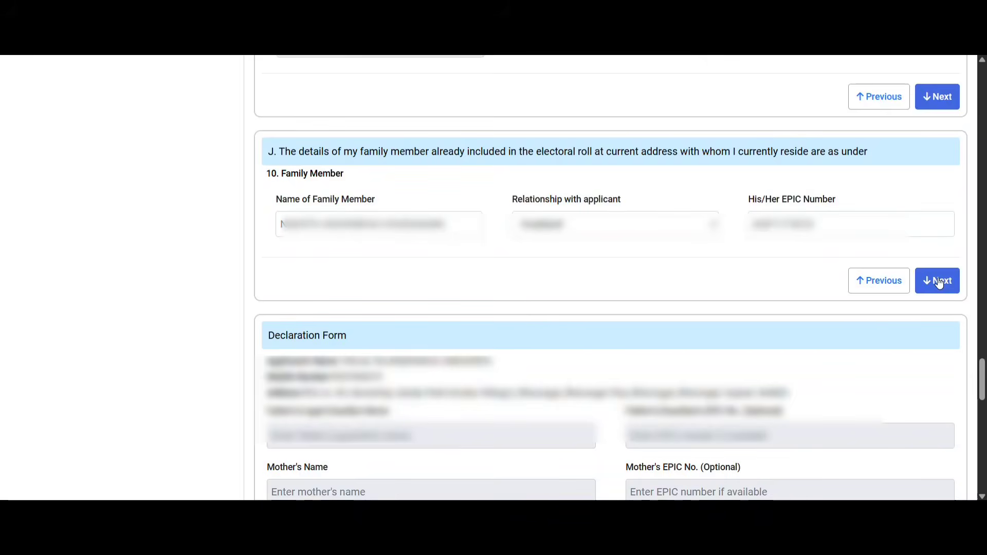
On the Declaration Form, enter the father's name, correcting typos along the way.
left_click(938, 282)
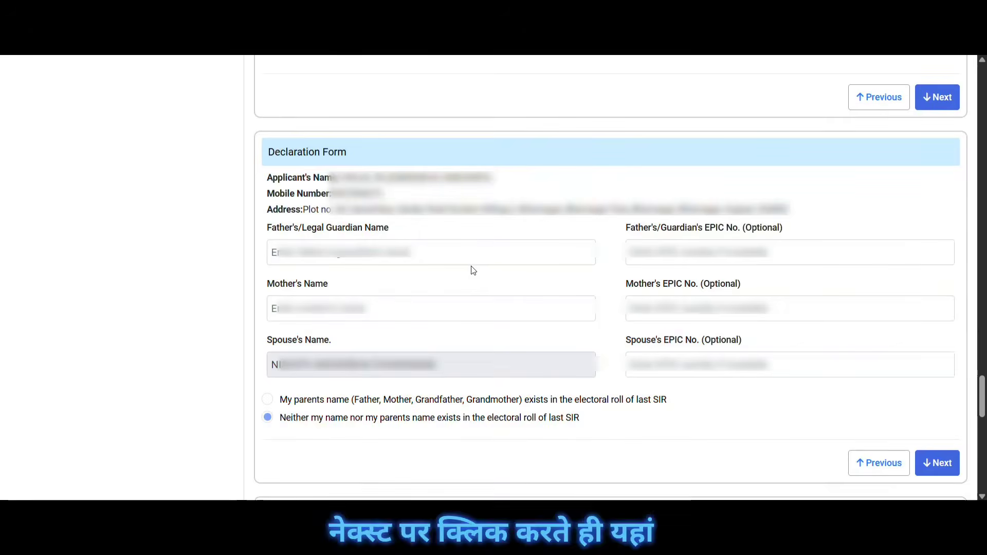
left_click(477, 262)
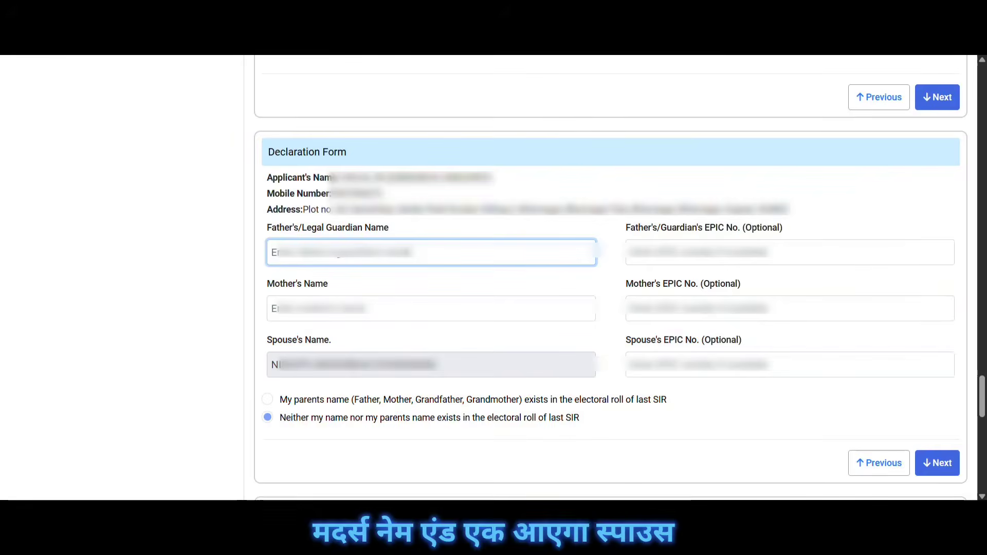
type("A...")
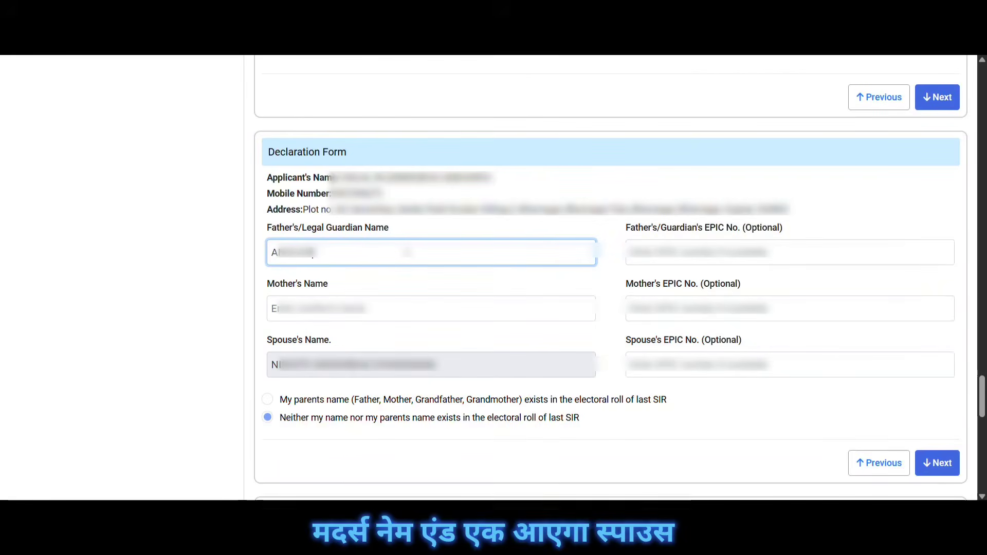
type("...")
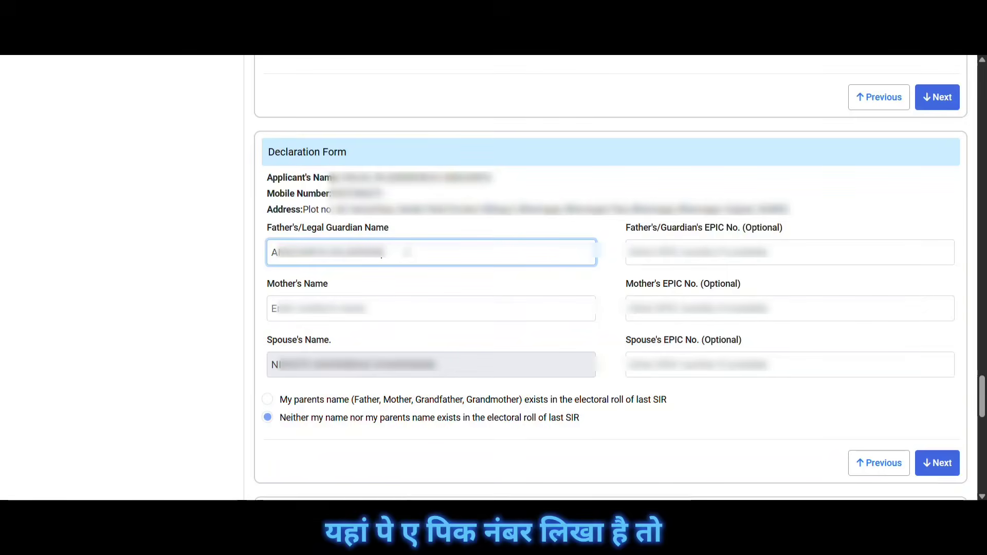
type("BHAINI")
key("BackSpace")
key("BackSpace")
type("NI")
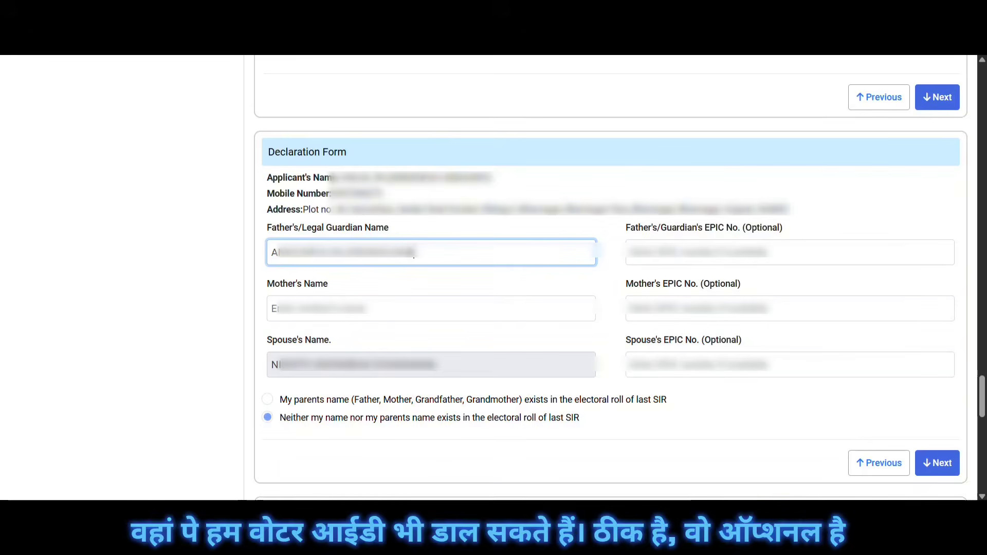
key("BackSpace")
key("BackSpace")
key("BackSpace")
key("BackSpace")
key("BackSpace")
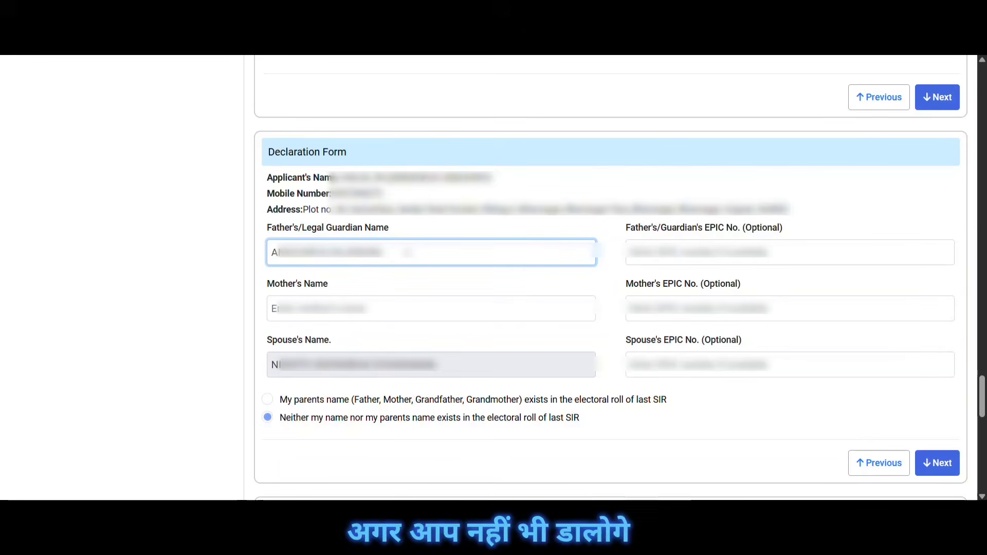
type("BH")
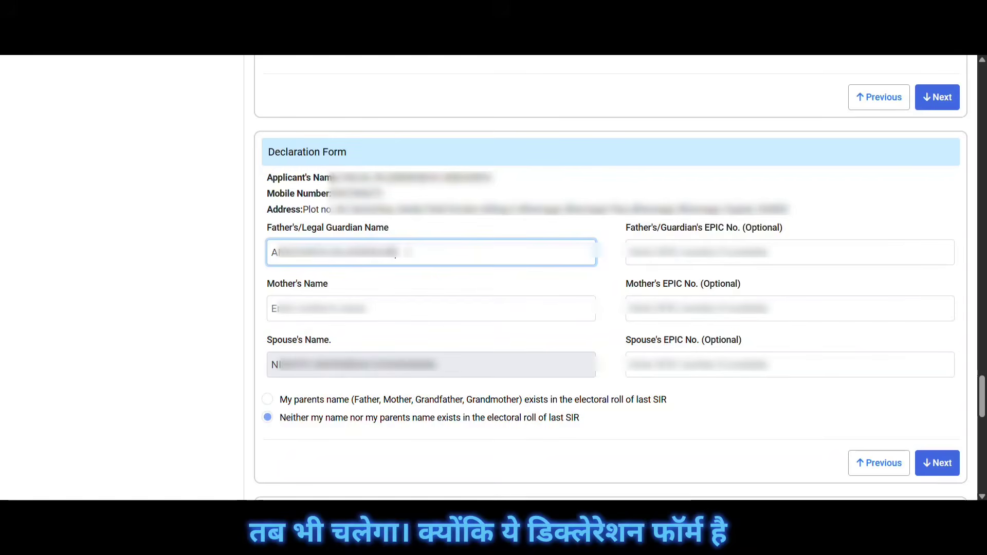
key("BackSpace")
key("BackSpace")
type("BHAIBHAIBHA")
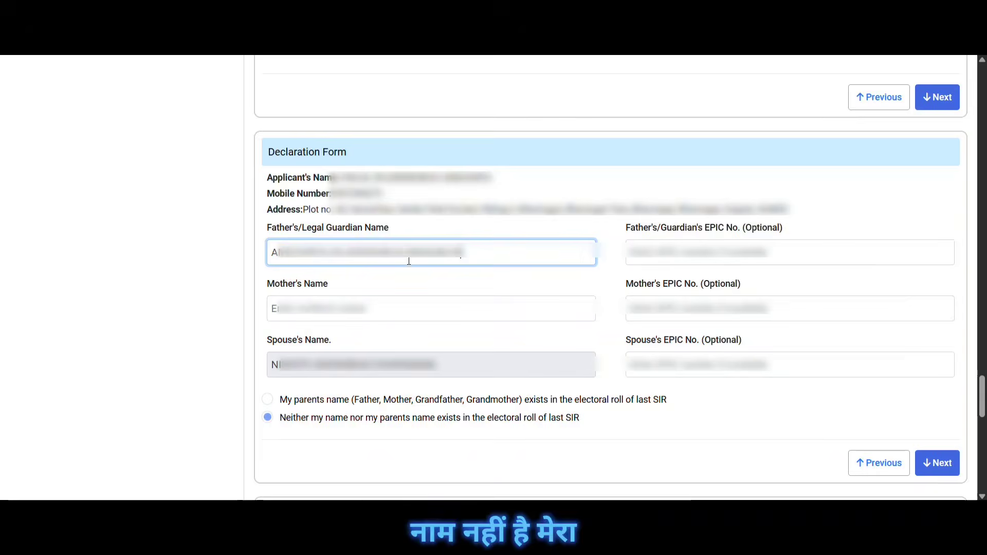
Enter the mother's name and continue to the K. Declaration section.
left_click(412, 310)
type("A")
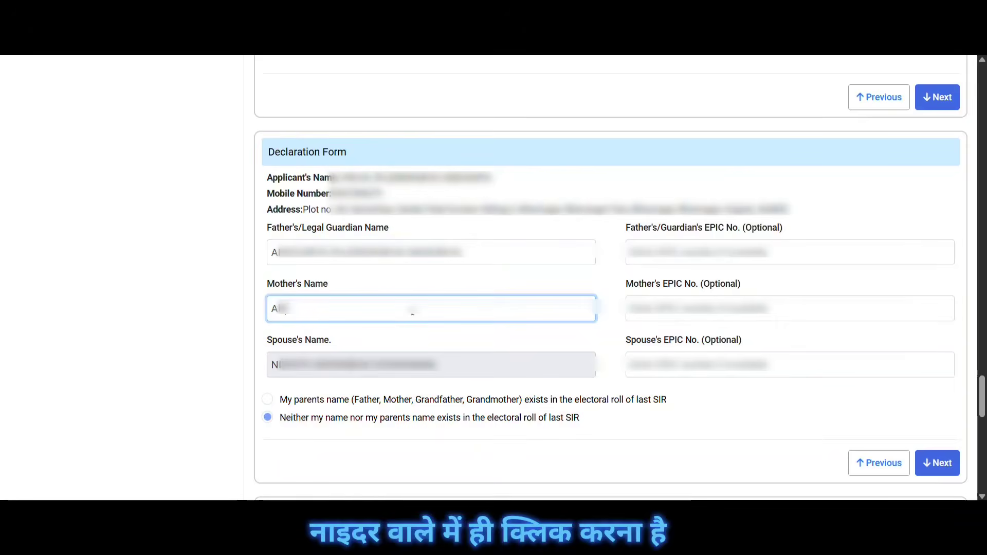
type("N...")
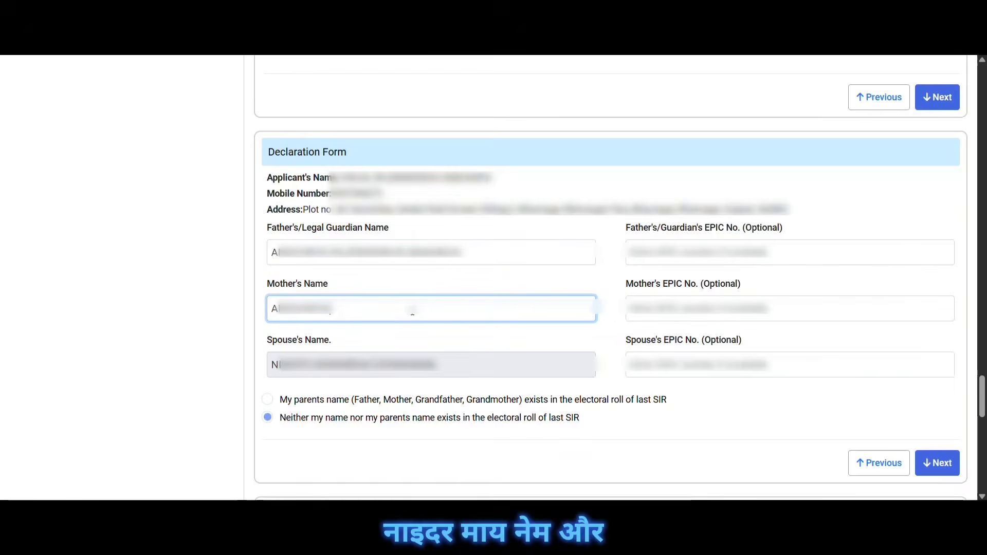
type("...")
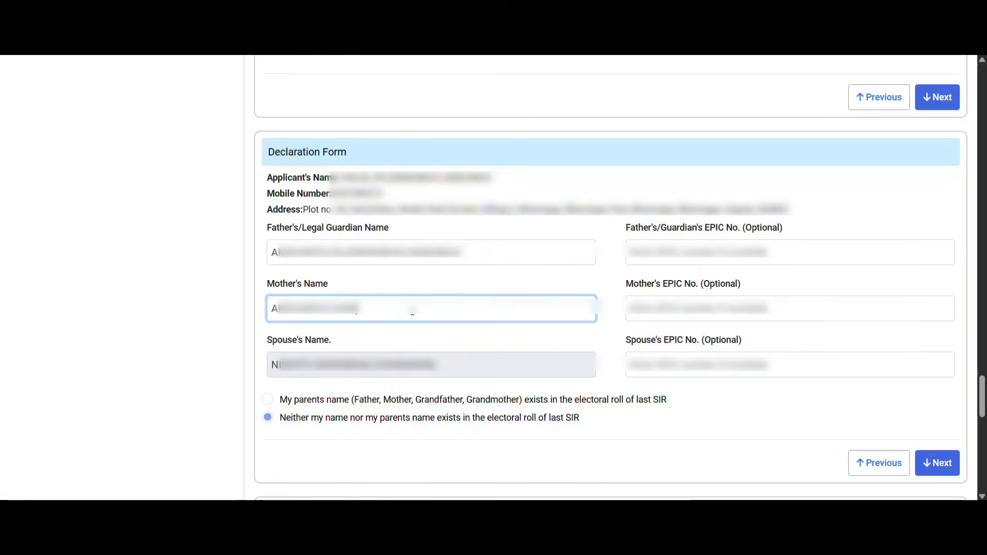
key("BackSpace")
type("...")
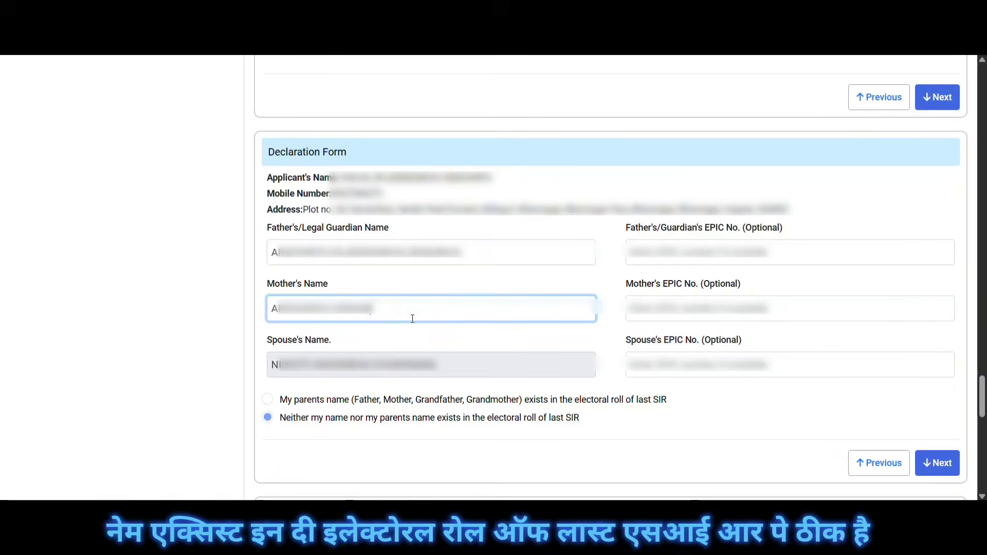
type("...")
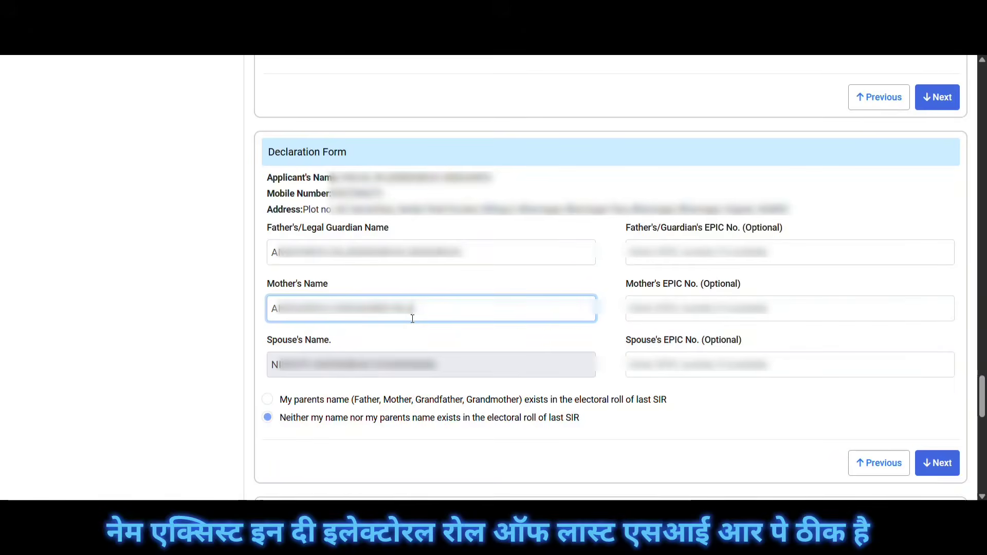
type("...")
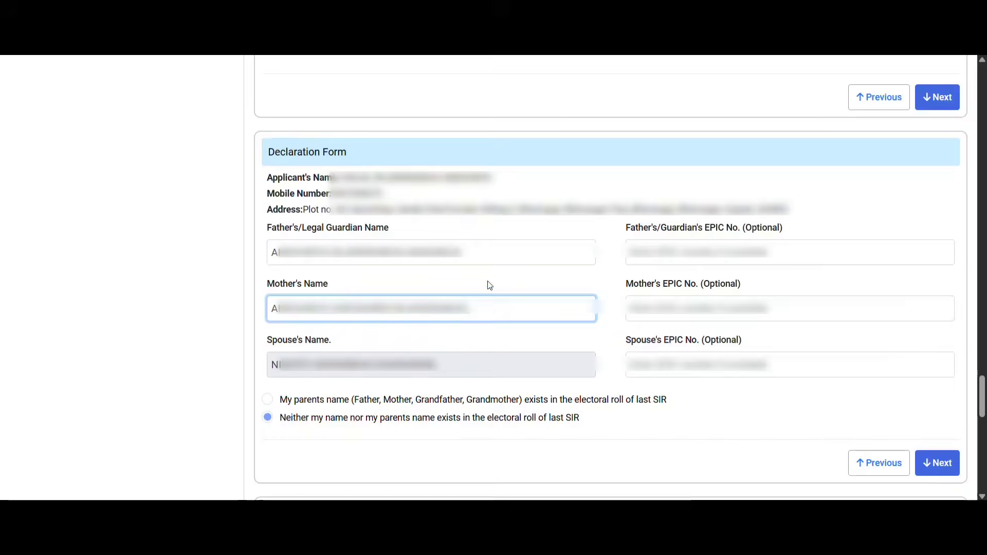
left_click(930, 461)
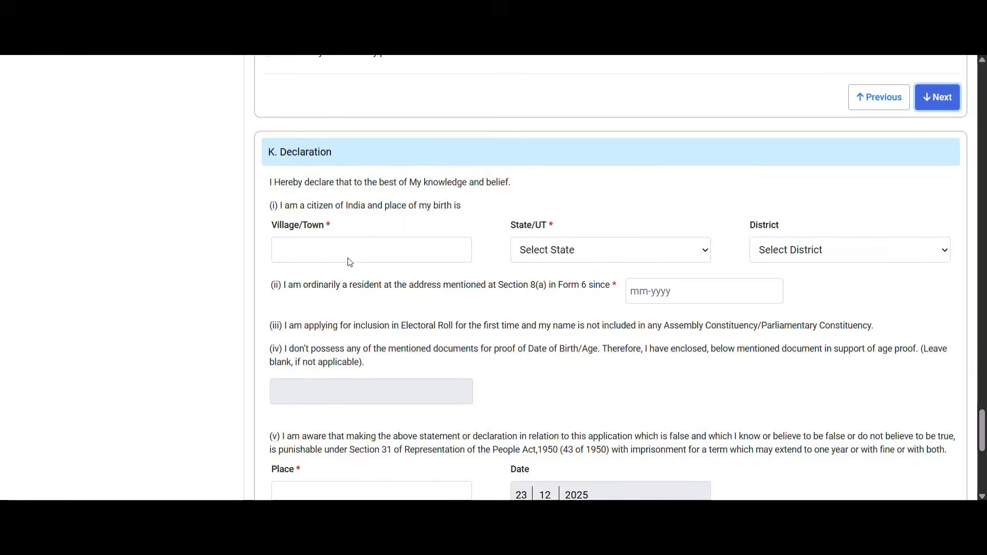
Set the birthplace to BHAVNAGAR, state Gujarat, district Bhavnagar.
left_click(311, 243)
type("BH")
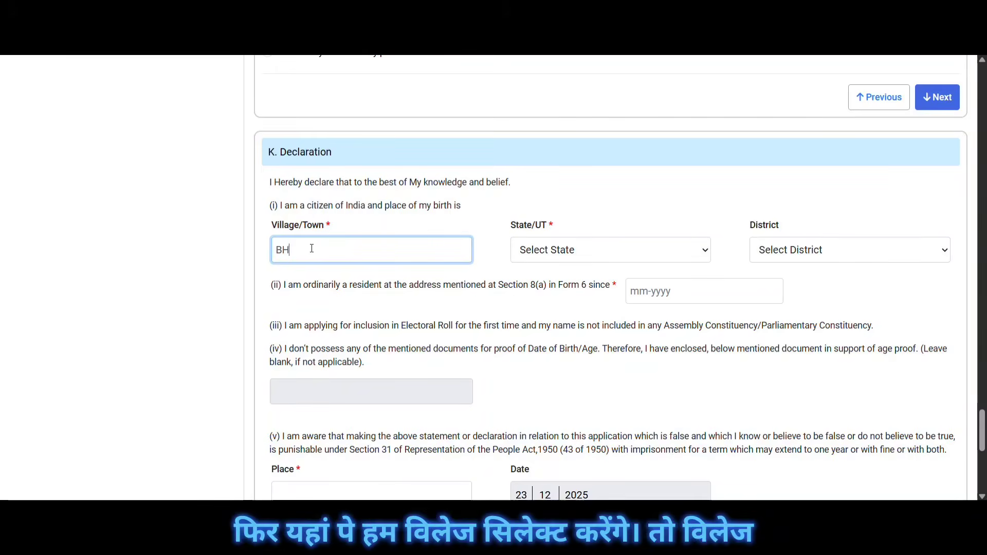
type("AVNAGAR")
left_click(566, 260)
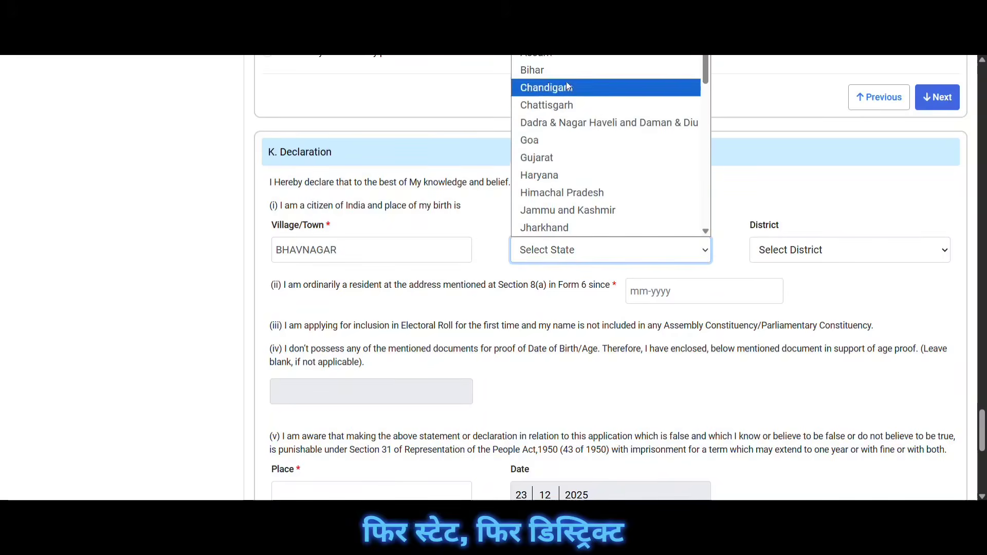
left_click(584, 161)
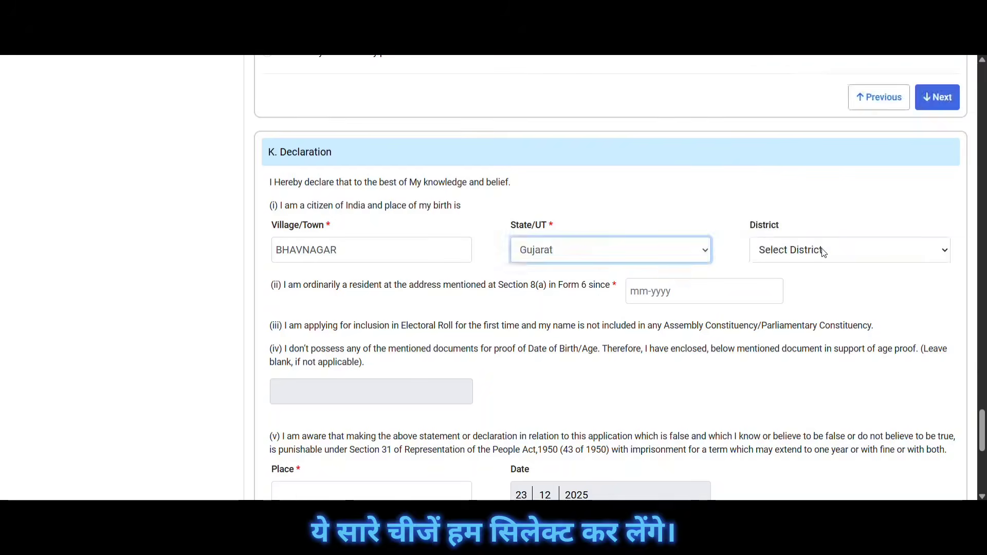
left_click(821, 250)
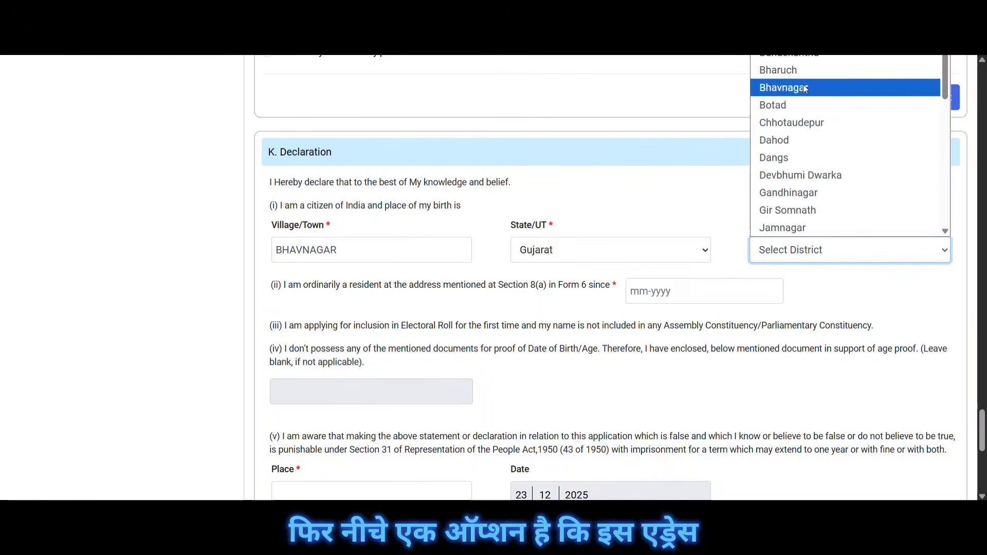
left_click(808, 92)
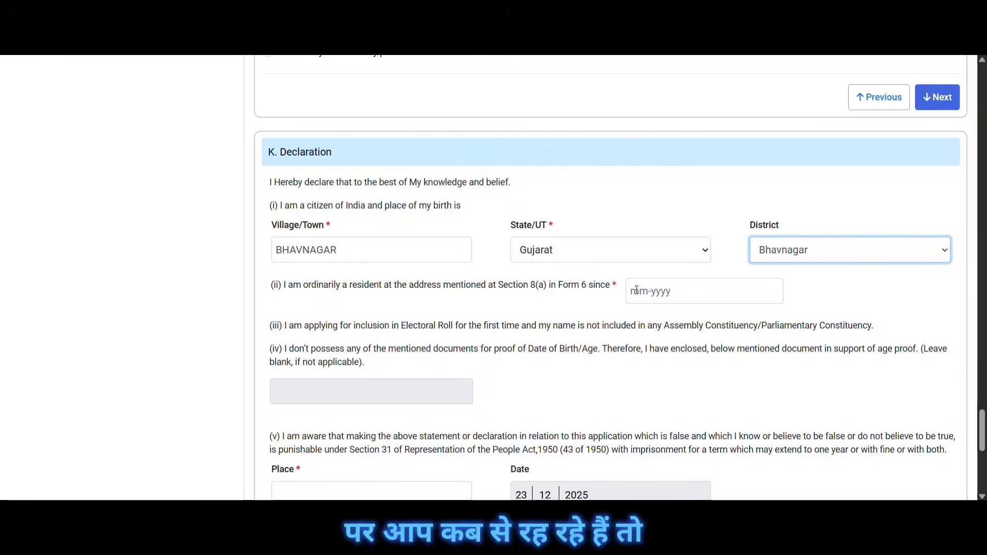
left_click(668, 294)
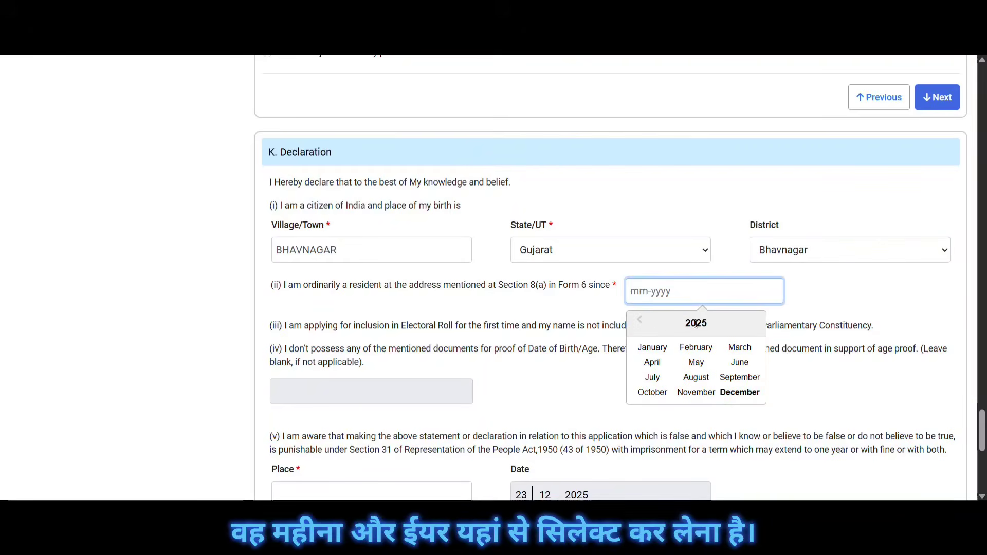
left_click(641, 321)
left_click(640, 321)
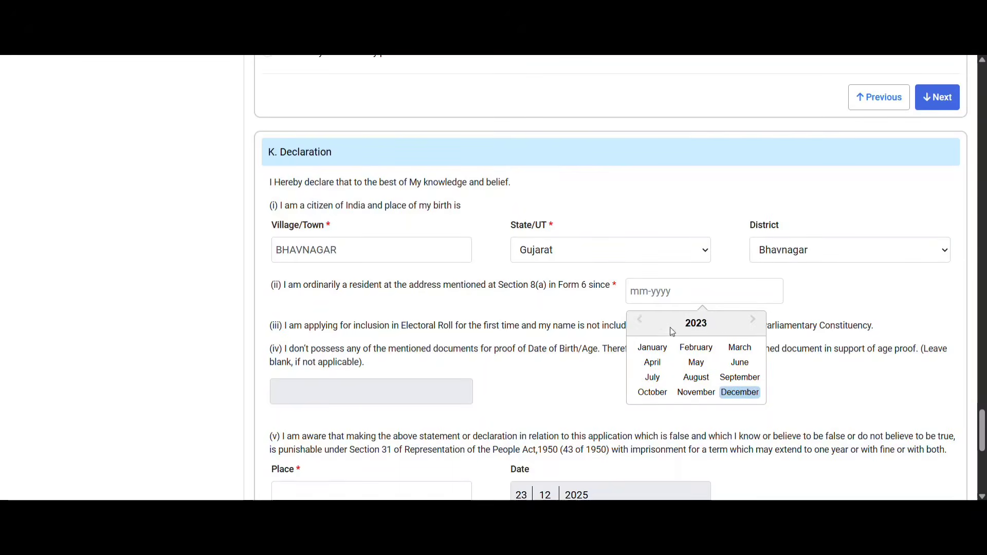
left_click(640, 321)
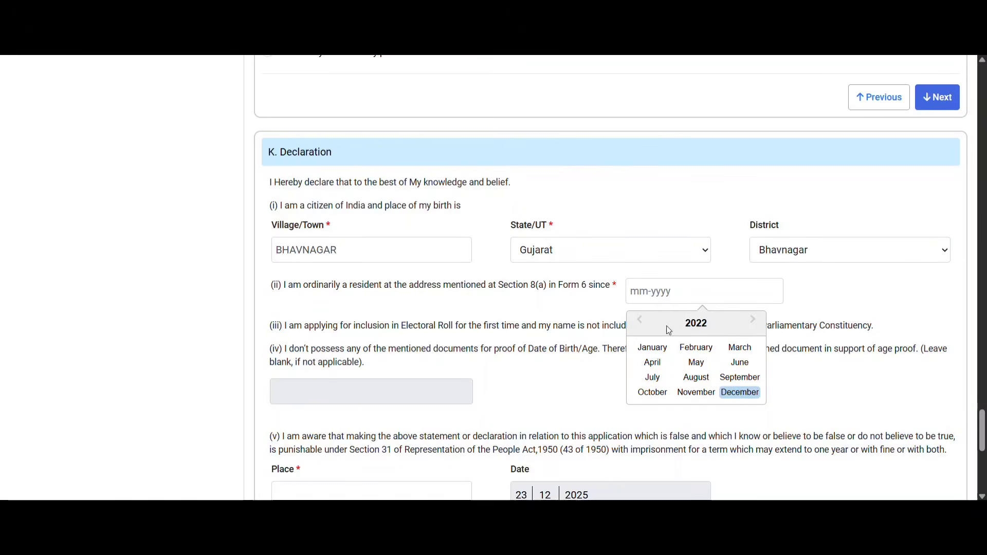
left_click(696, 365)
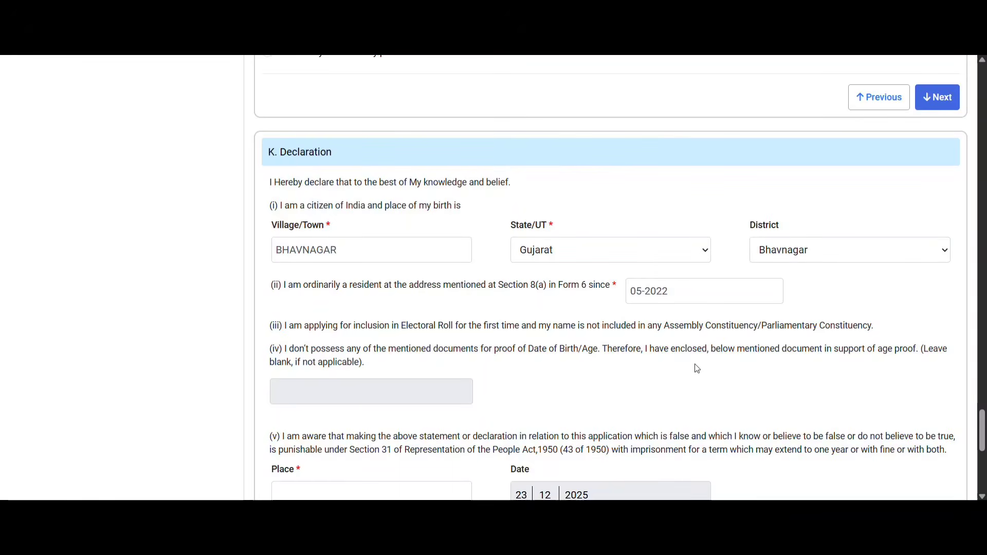
Enter BHAVNAGAR as the place of declaration and continue to the Captcha section.
scroll(437, 351, "down", 1)
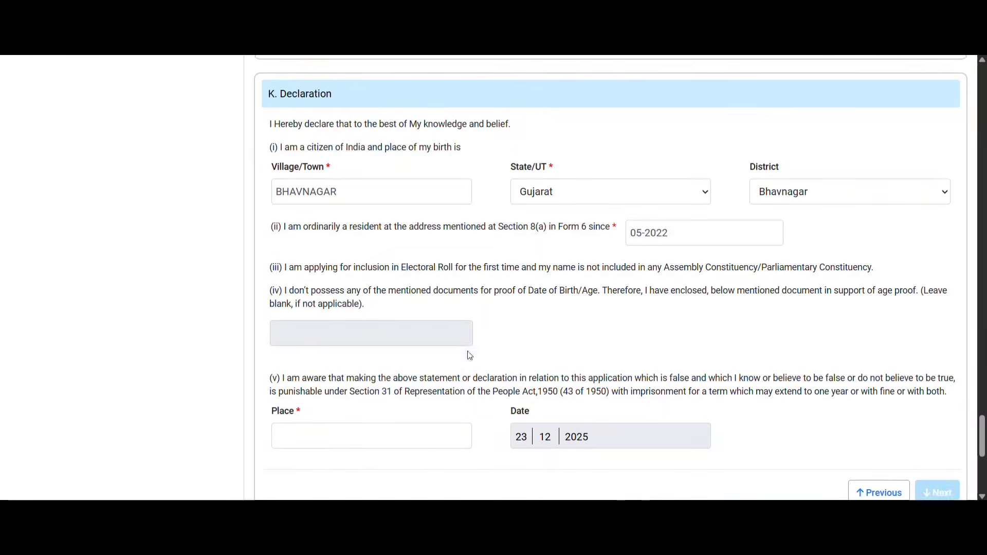
scroll(647, 306, "down", 1)
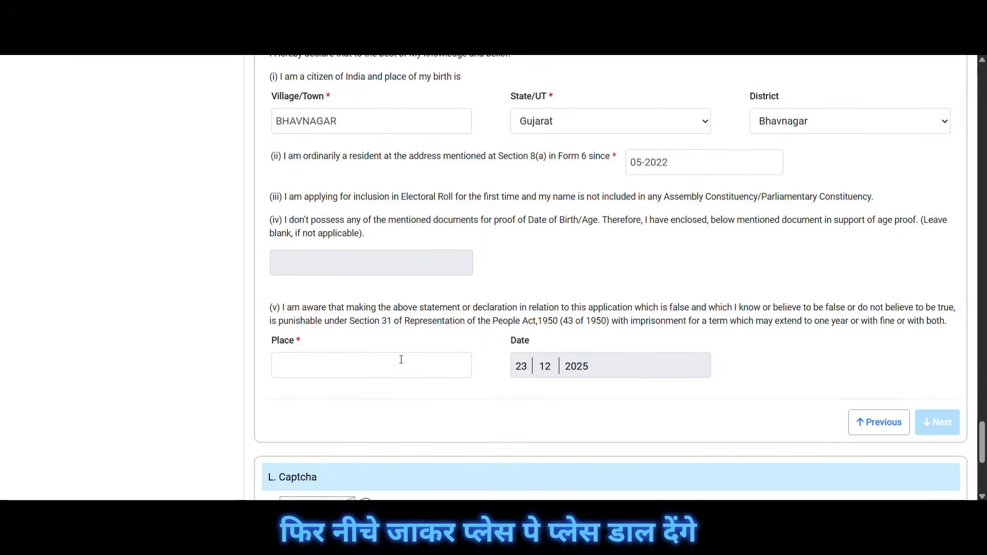
left_click(378, 369)
type("HAV")
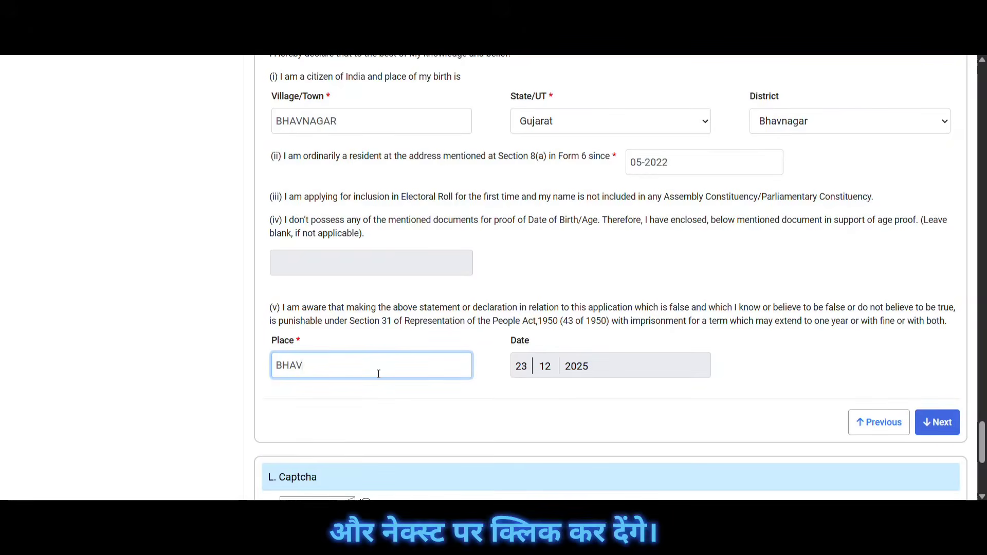
type("NAGAR")
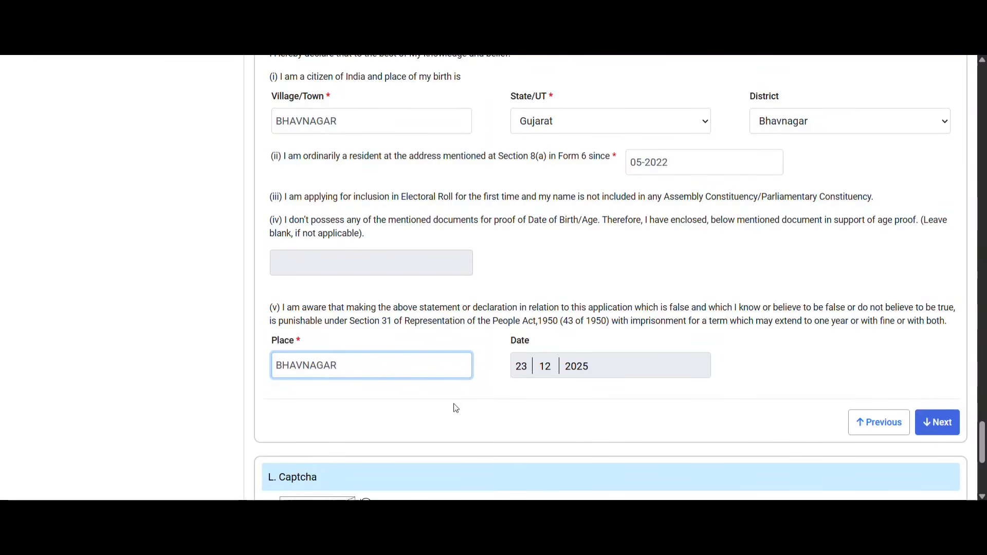
scroll(904, 370, "down", 1)
left_click(931, 358)
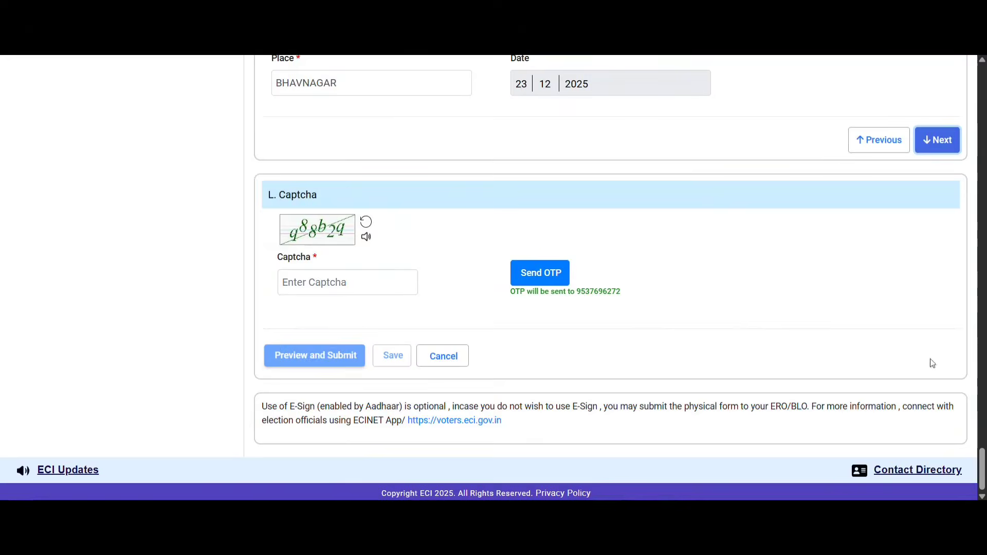
Enter the captcha and send the OTP to the registered mobile, retrying with a new captcha.
left_click(326, 284)
type("q88b2q")
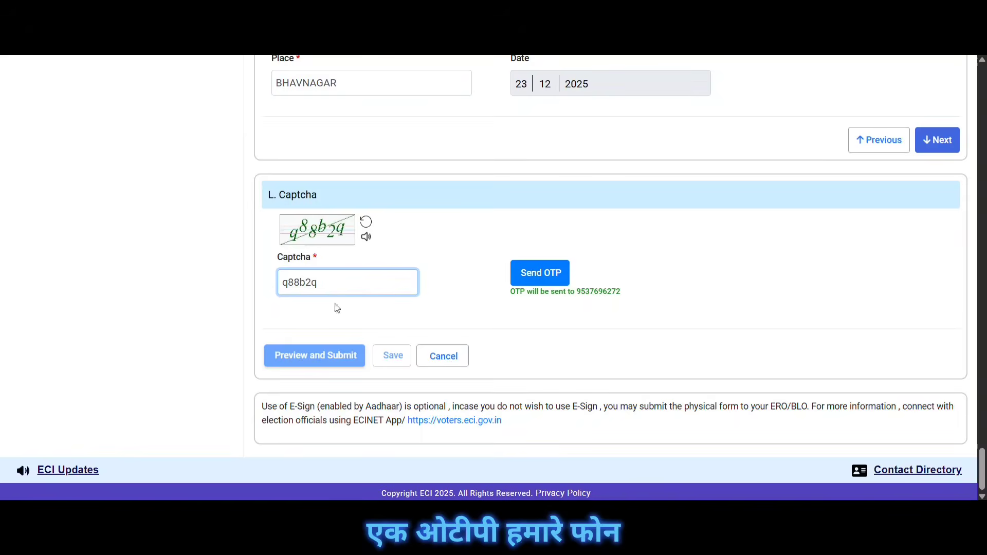
left_click(553, 270)
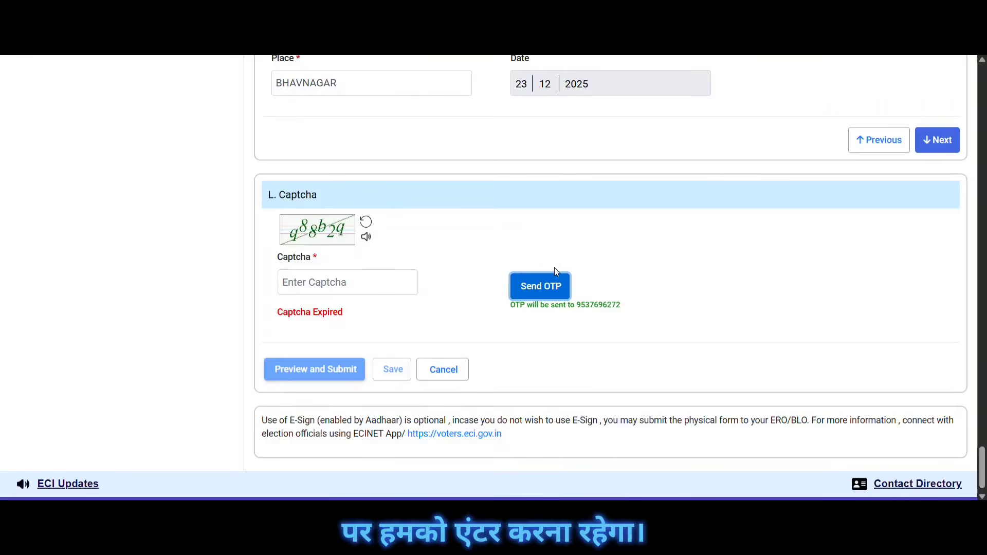
left_click(322, 282)
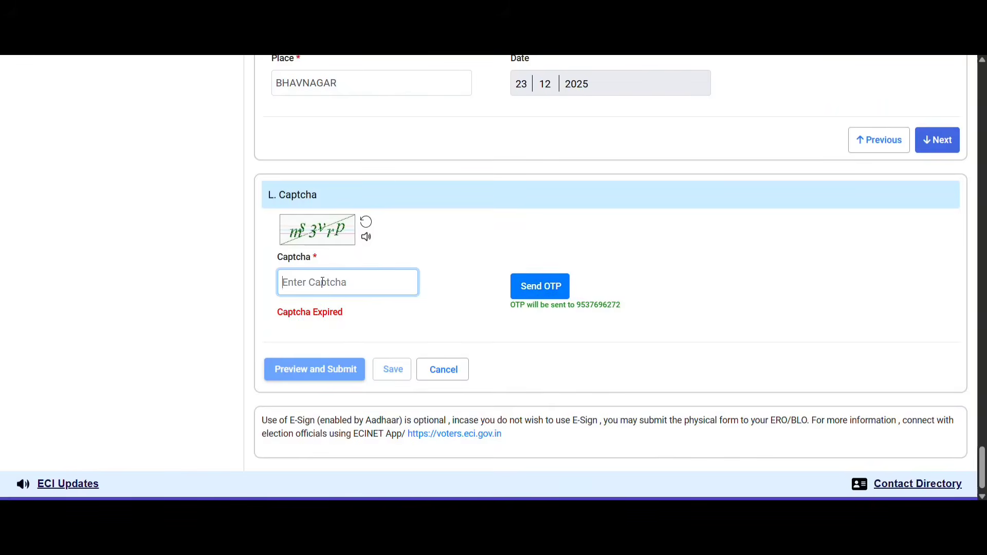
type("ms")
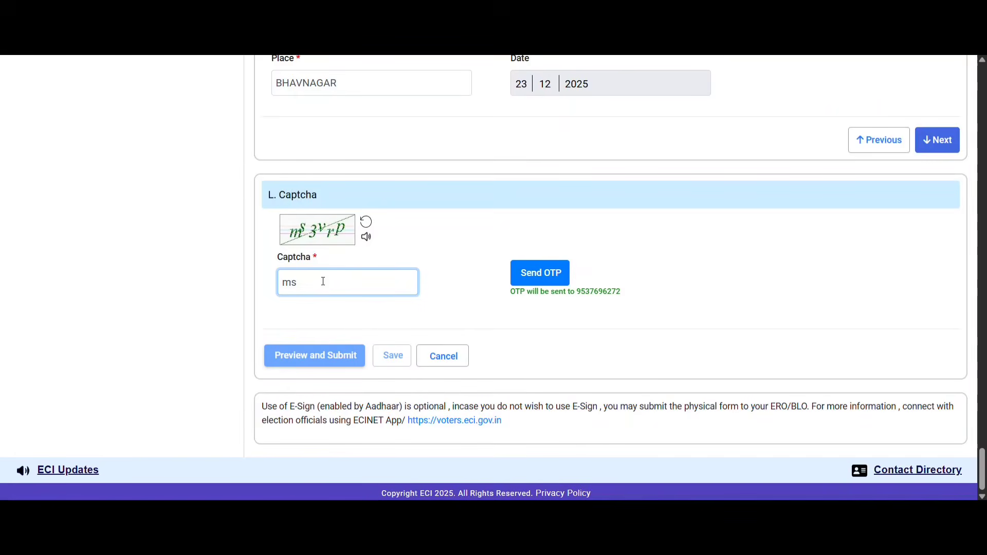
type("3vrp")
left_click(535, 277)
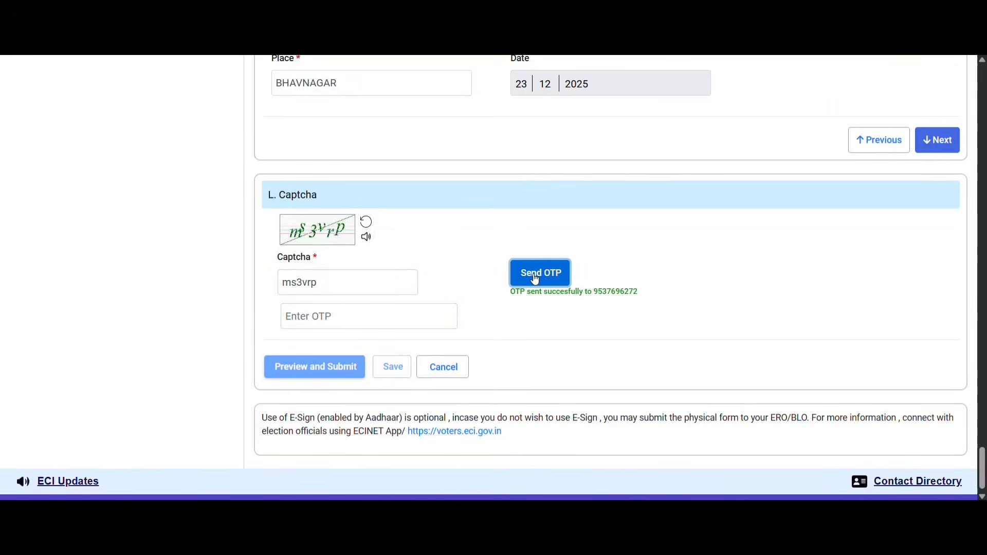
Enter the received OTP and open the Form 6 preview.
left_click(313, 324)
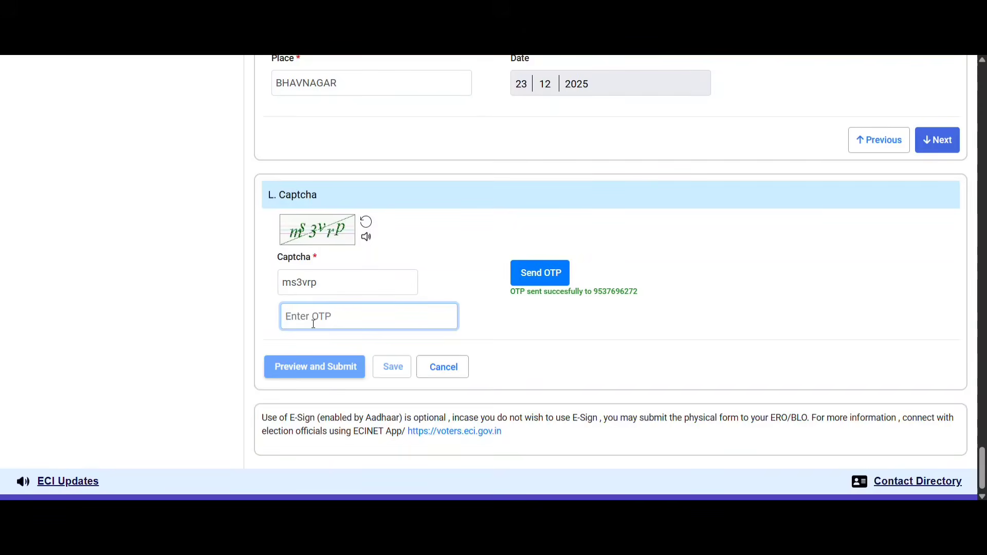
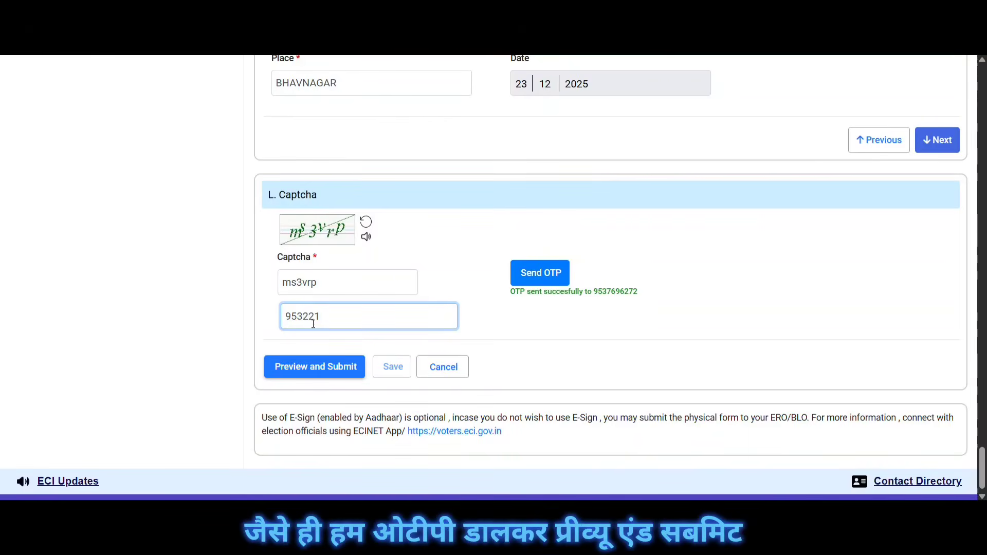
left_click(344, 370)
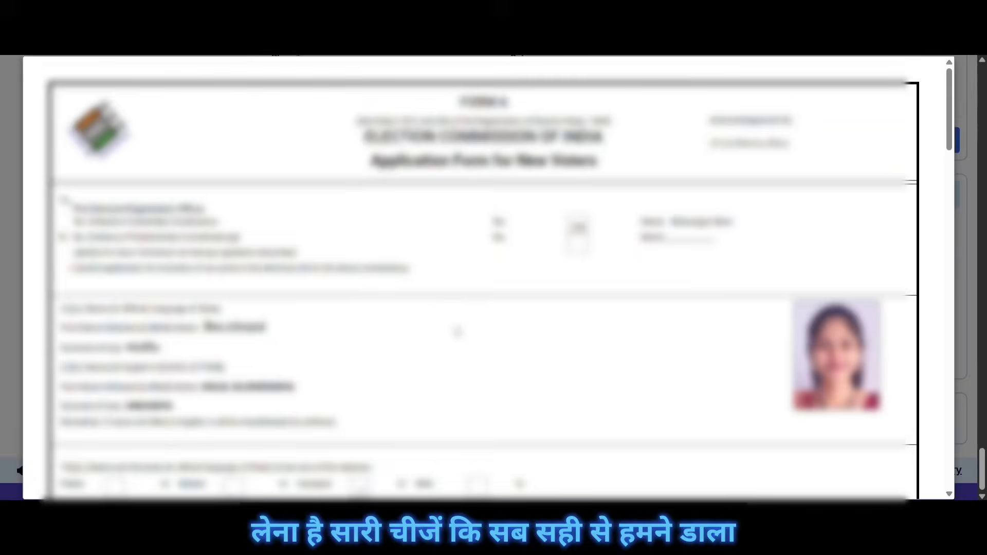
Scroll down through the Form 6 preview to review the entered details.
scroll(457, 333, "down", 1)
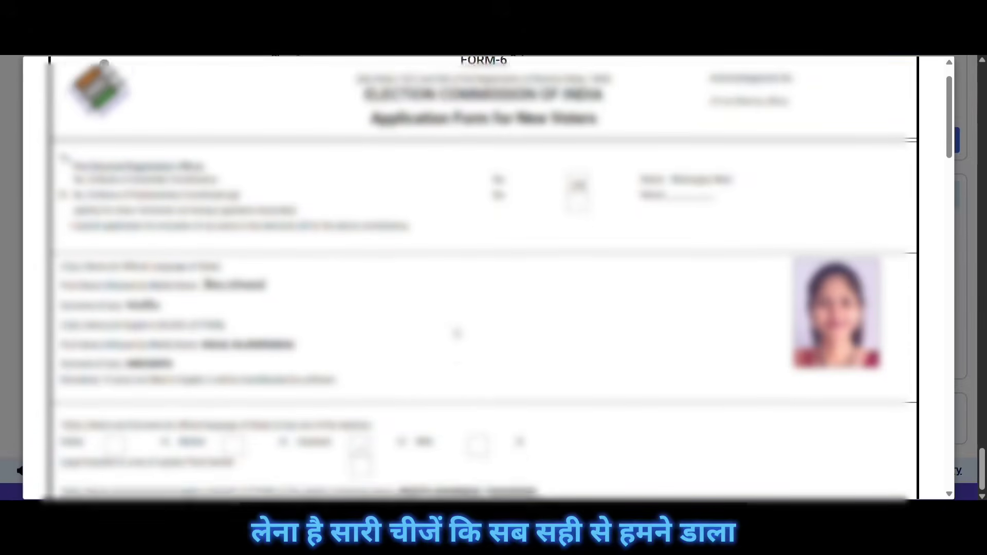